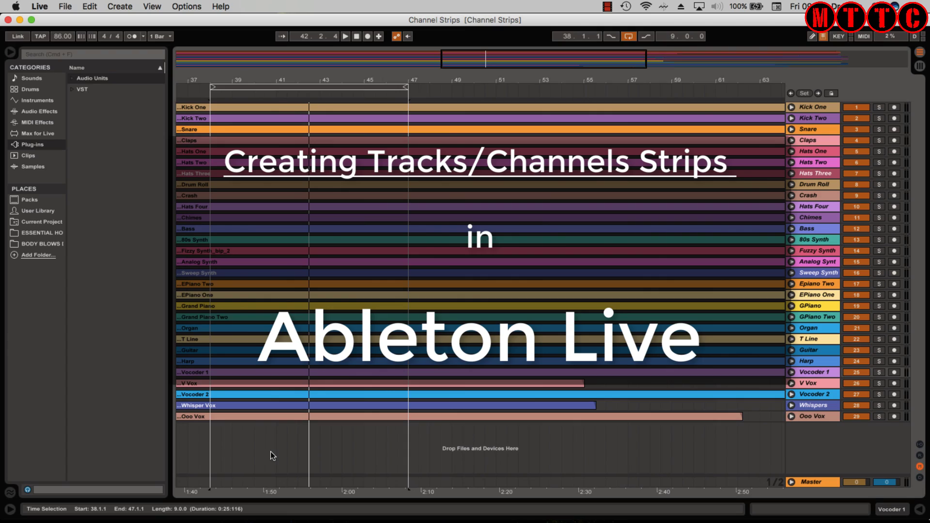
# Start playback of the Channel Strips arrangement from bar 38.
pyautogui.press('space')
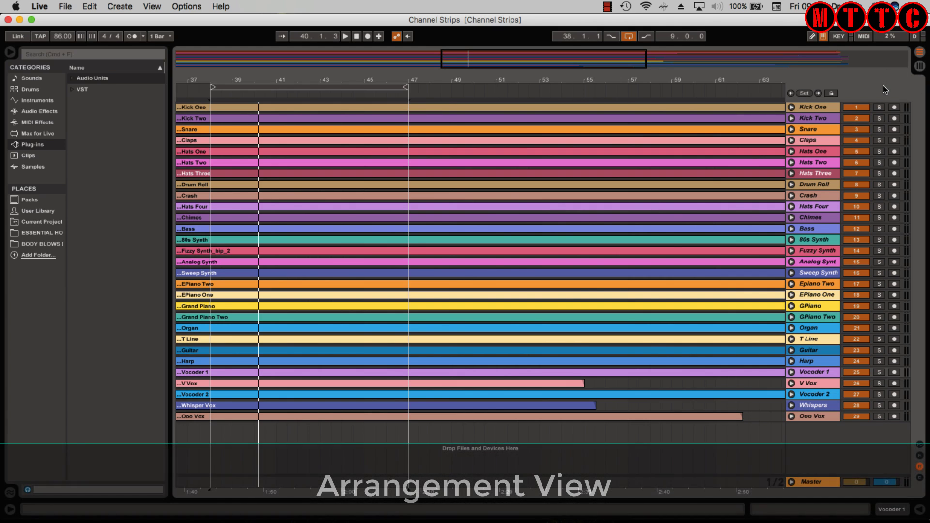
pyautogui.click(920, 66)
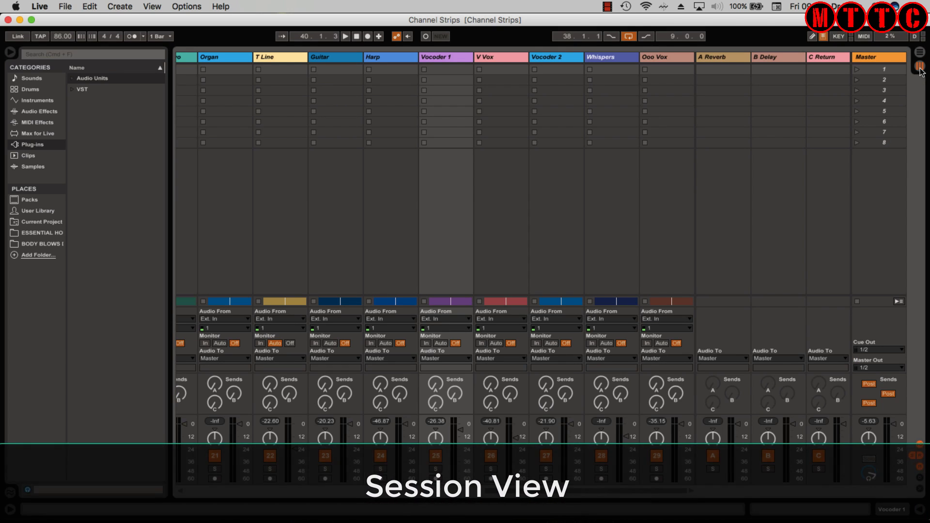
pyautogui.click(920, 52)
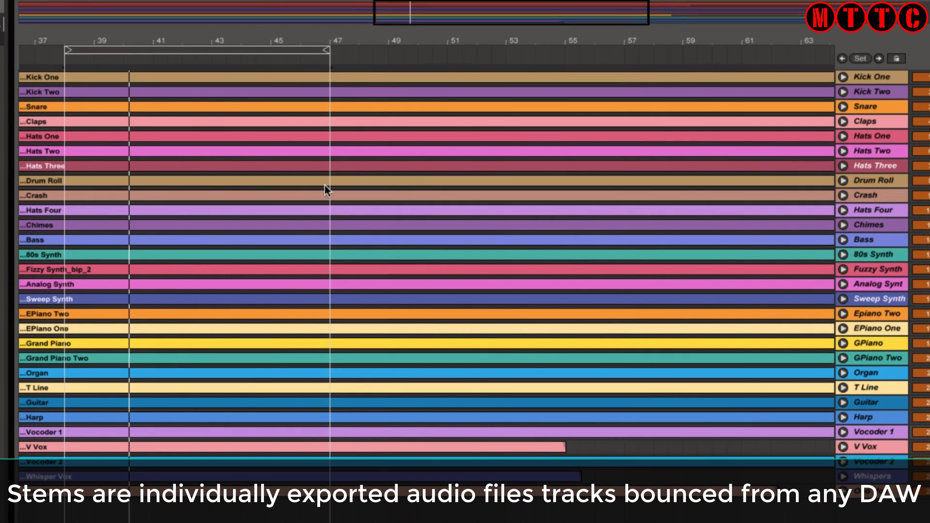
pyautogui.hscroll(-15, 115, 183)
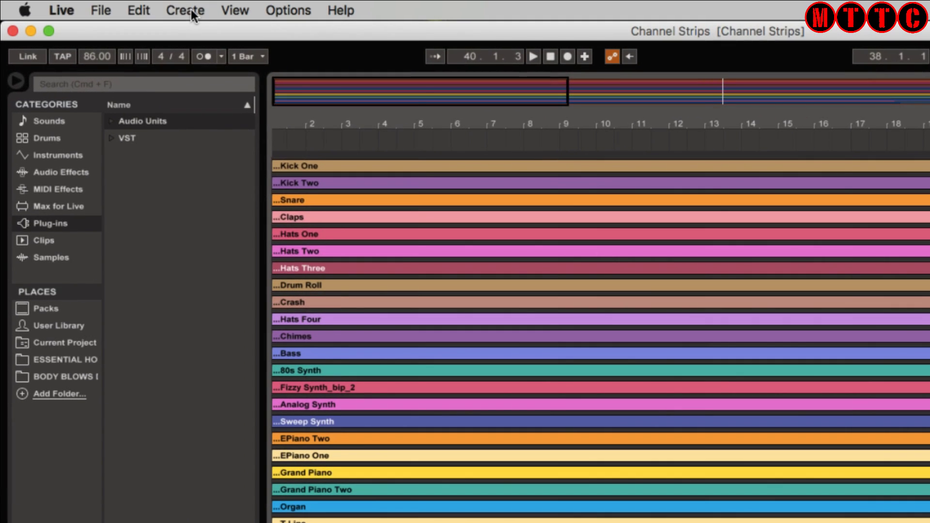
# Insert a new audio track and drag it above Kick One so it becomes 1 Audio.
pyautogui.click(122, 7)
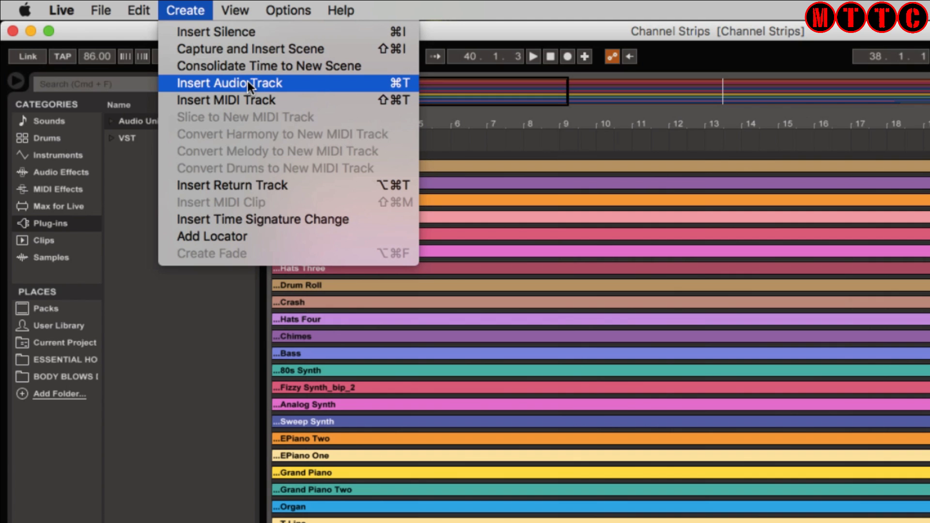
pyautogui.click(248, 83)
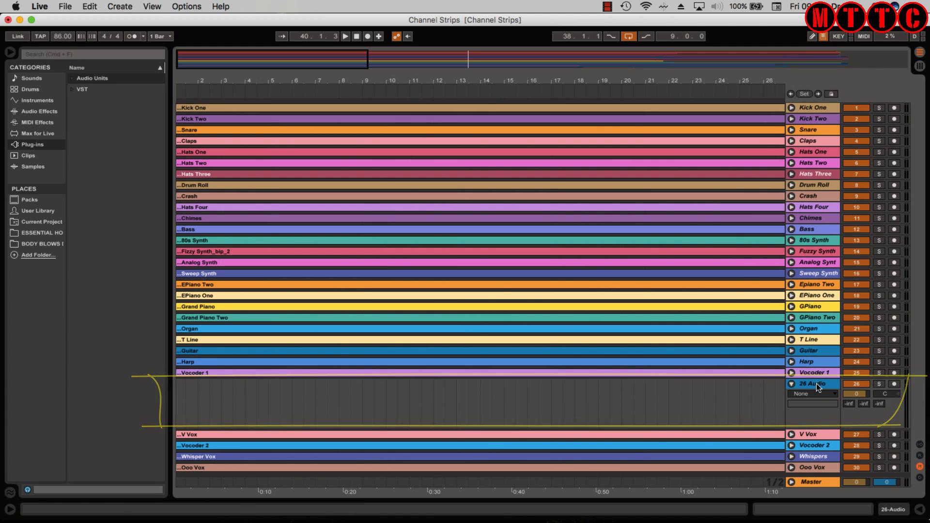
pyautogui.moveTo(817, 386); pyautogui.dragTo(815, 107)
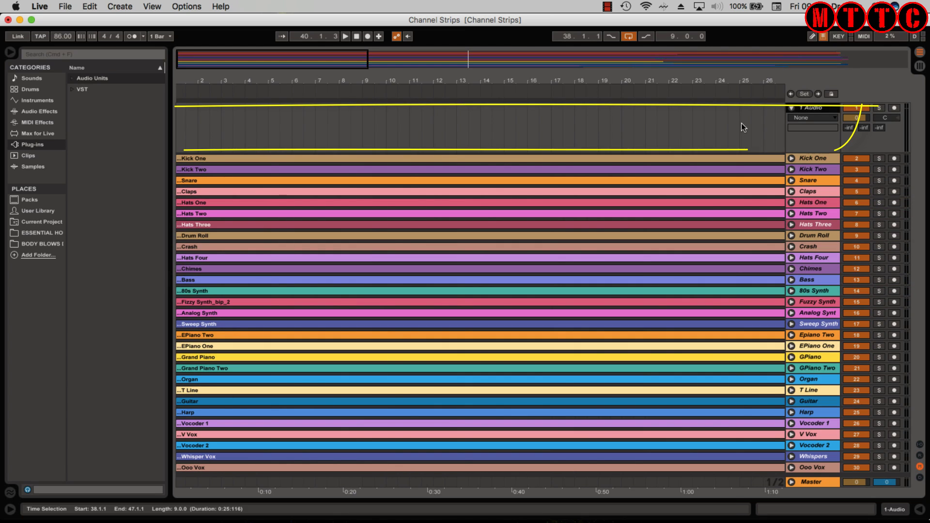
pyautogui.click(792, 108)
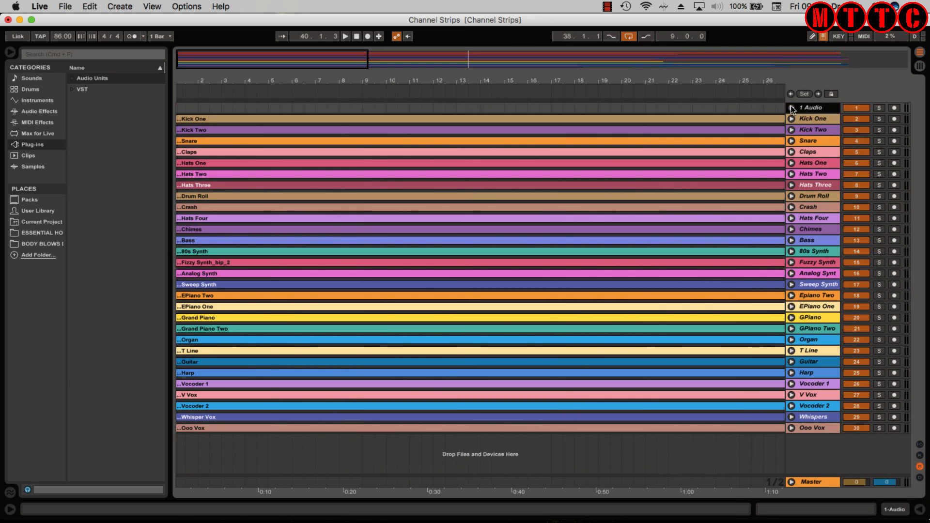
pyautogui.click(792, 108)
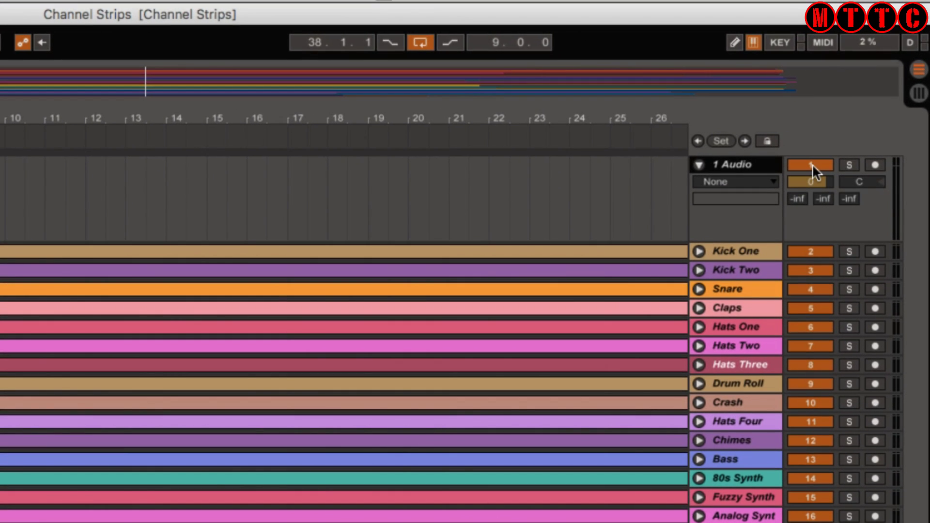
pyautogui.click(812, 165)
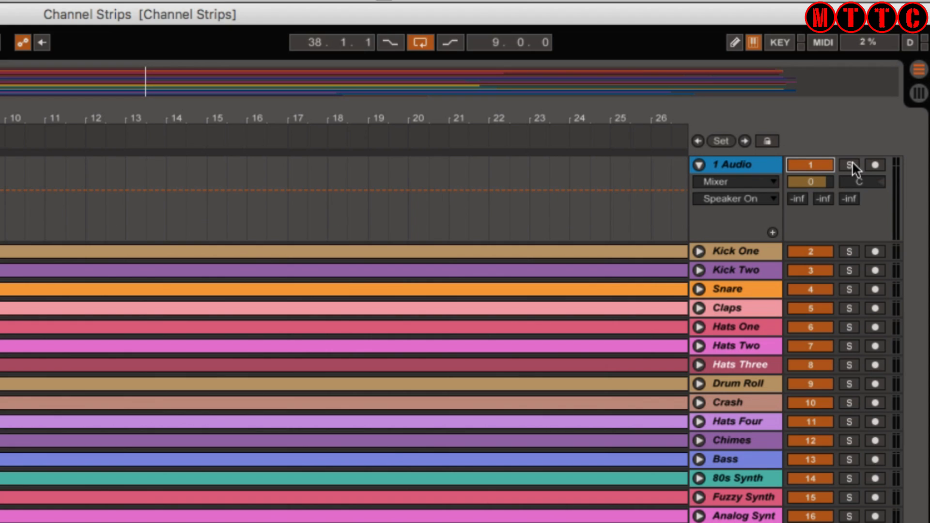
pyautogui.click(875, 166)
pyautogui.moveTo(860, 186); pyautogui.dragTo(820, 194)
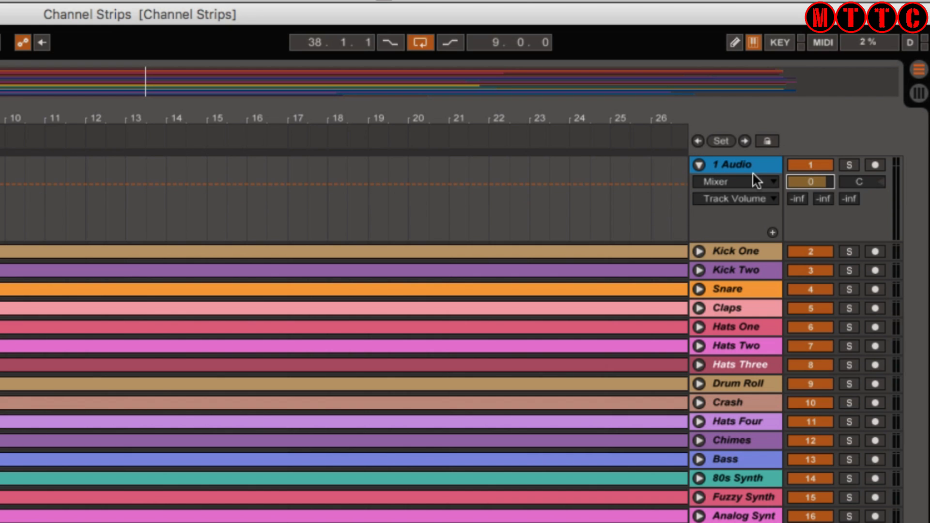
pyautogui.click(699, 164)
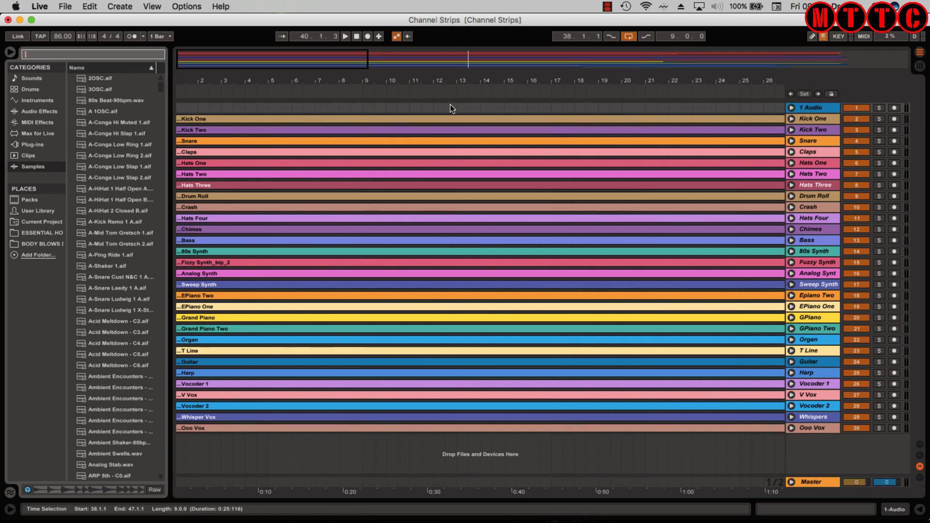
# Search the browser for 'congas' and drop Congas-128bpm.aif at bar 1 of 1 Audio.
pyautogui.click(792, 108)
pyautogui.click(118, 54)
pyautogui.write('congas')
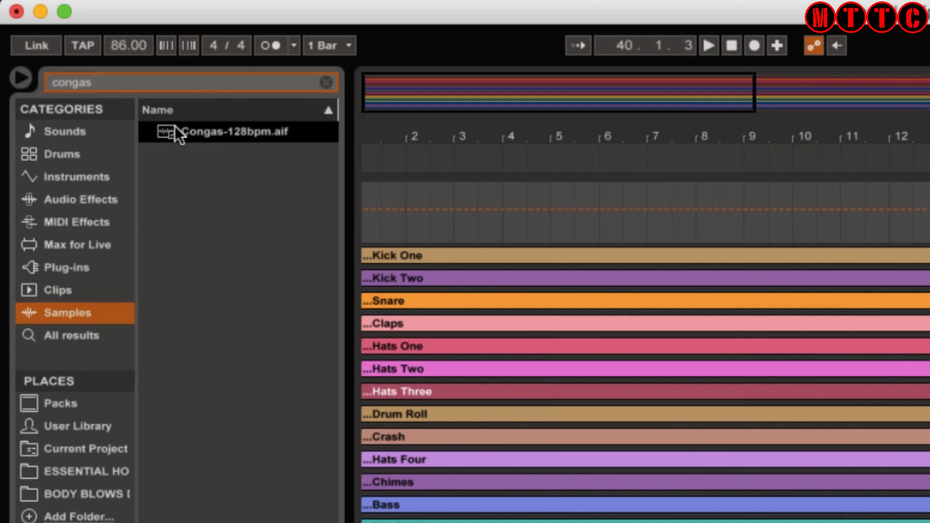
pyautogui.moveTo(175, 127); pyautogui.dragTo(363, 195)
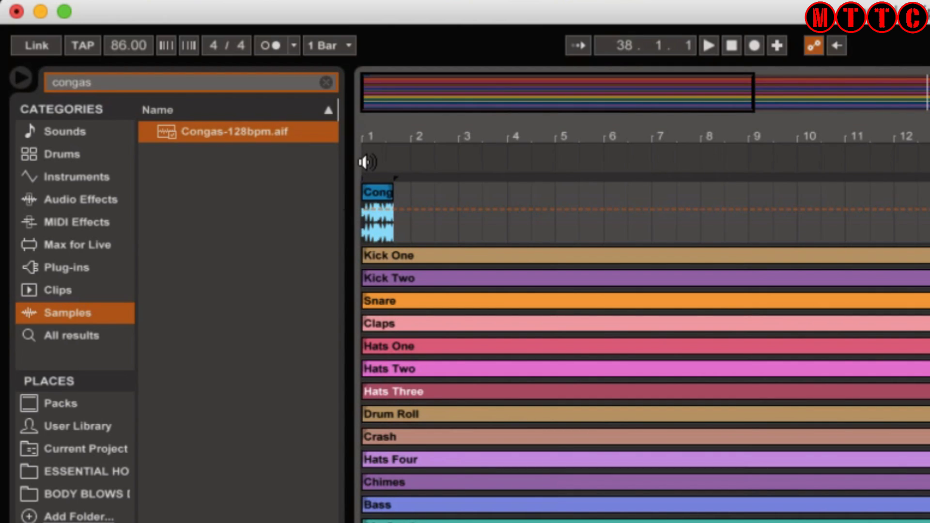
# Audition the Congas clip from its start, stop, select it and switch to Session View.
pyautogui.click(370, 163)
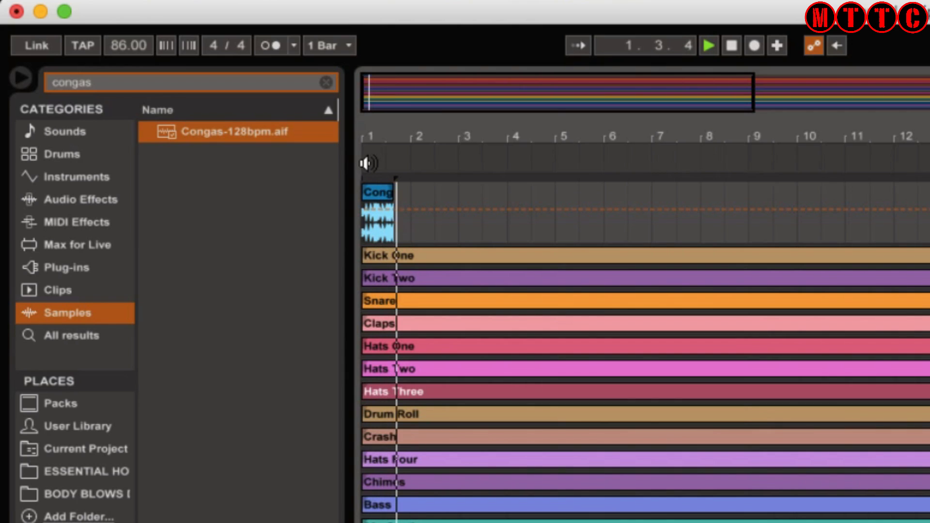
pyautogui.press('space')
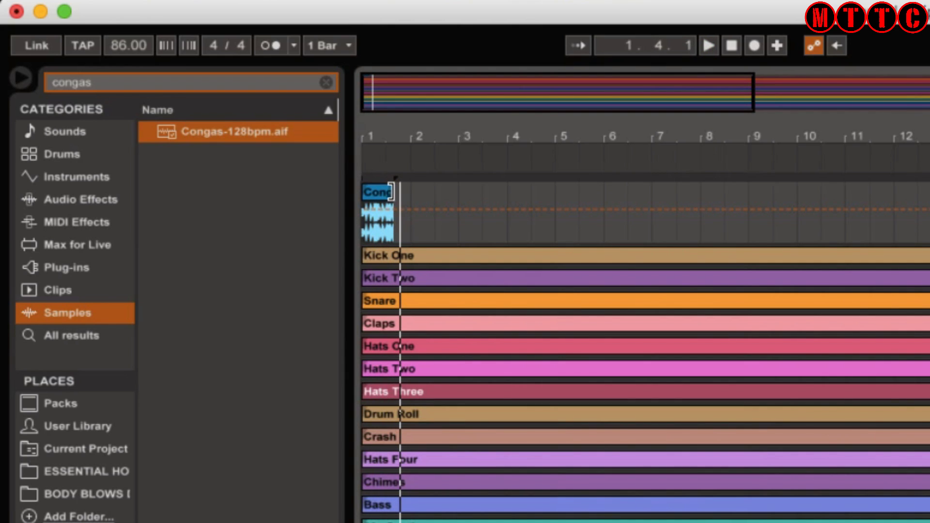
pyautogui.click(386, 194)
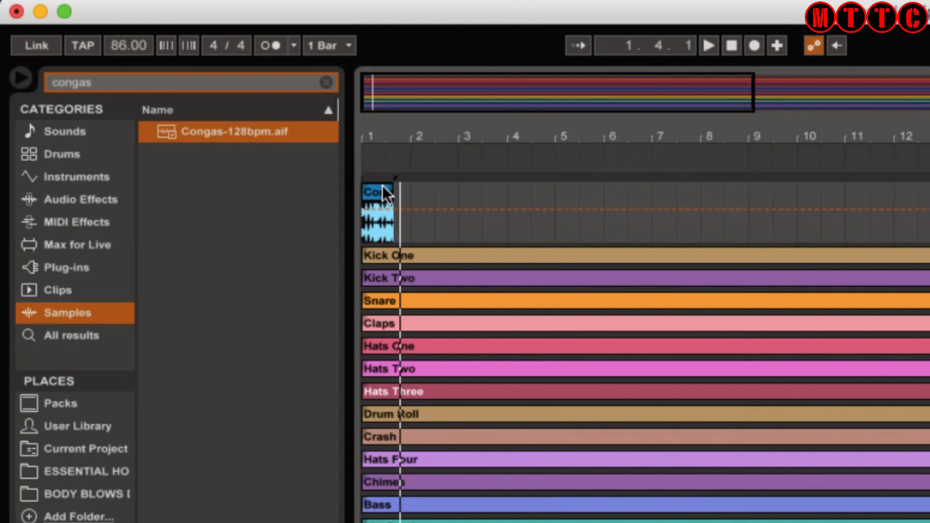
pyautogui.press('Tab')
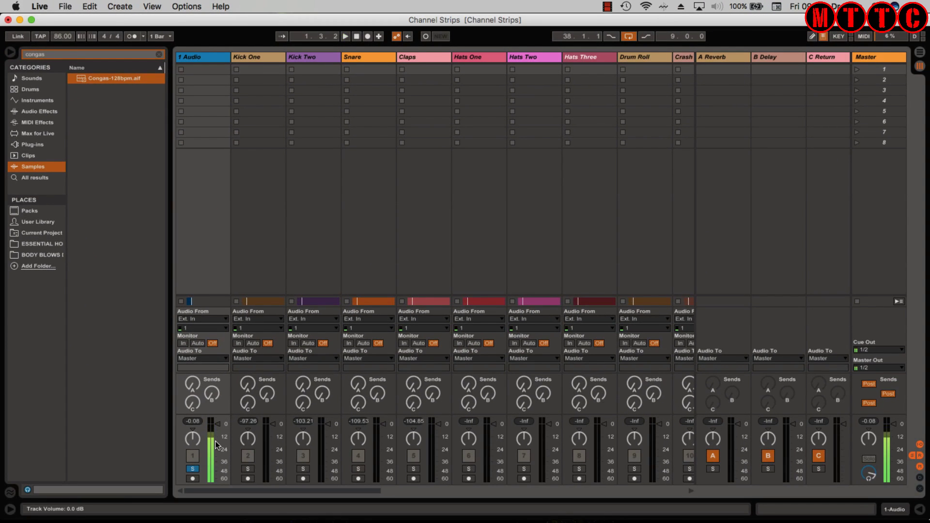
# Pull the 1 Audio volume fader down to -15.35 dB and stop playback.
pyautogui.moveTo(215, 435); pyautogui.dragTo(217, 440)
pyautogui.press('space')
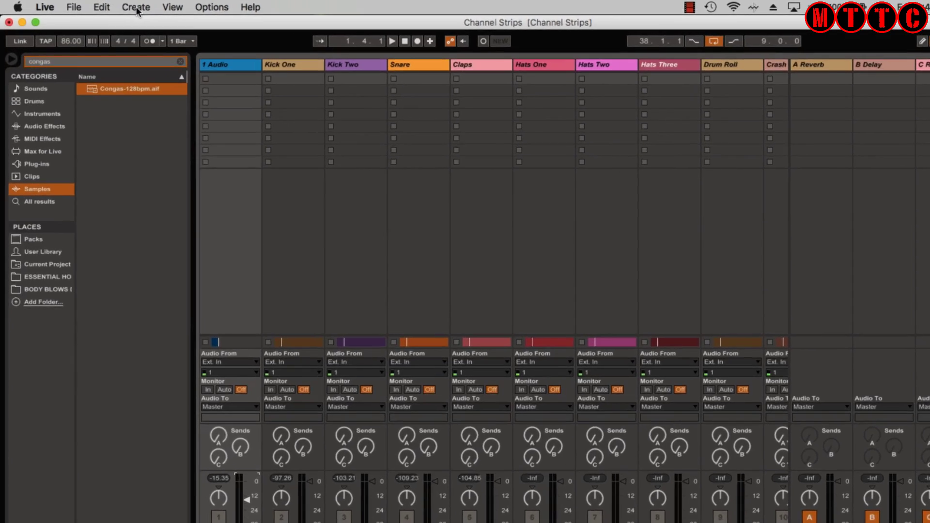
pyautogui.click(121, 7)
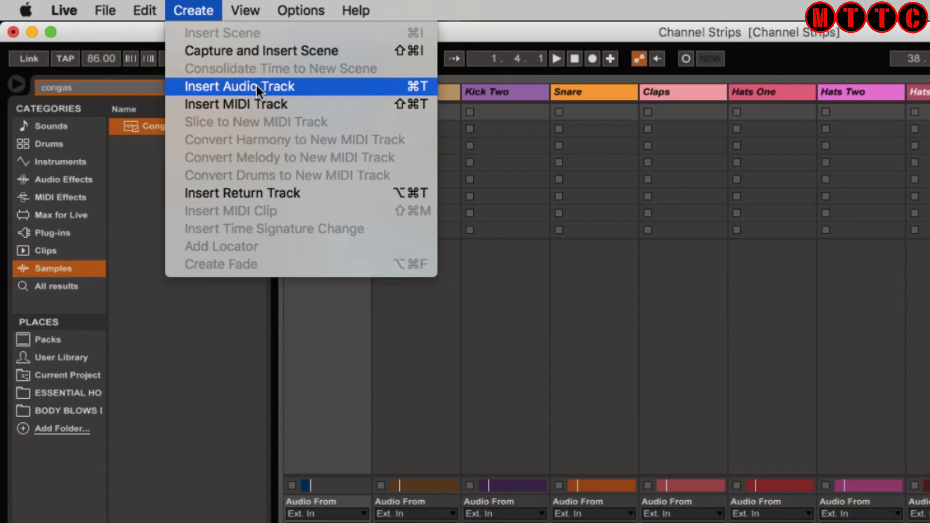
# Delete the extra 2 Audio track and place a new MIDI track between 1 Audio and Kick One.
pyautogui.click(257, 86)
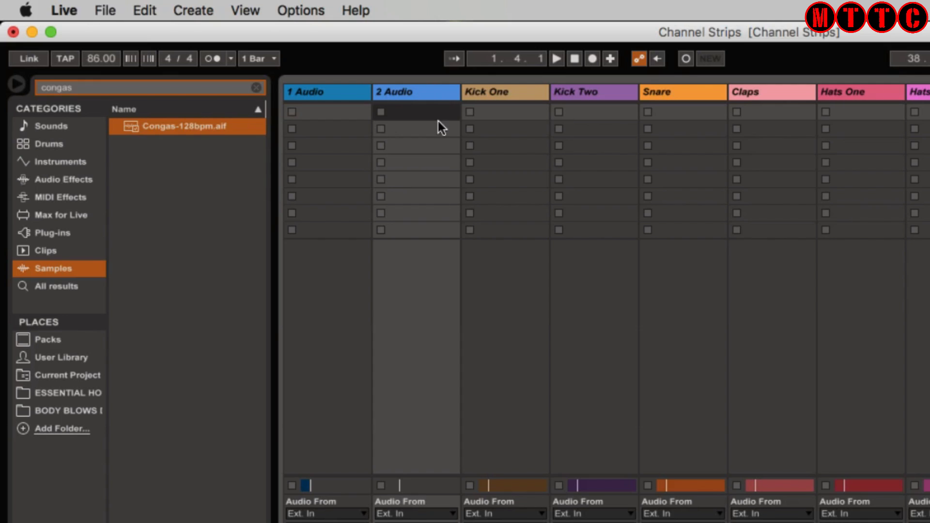
pyautogui.press('Delete')
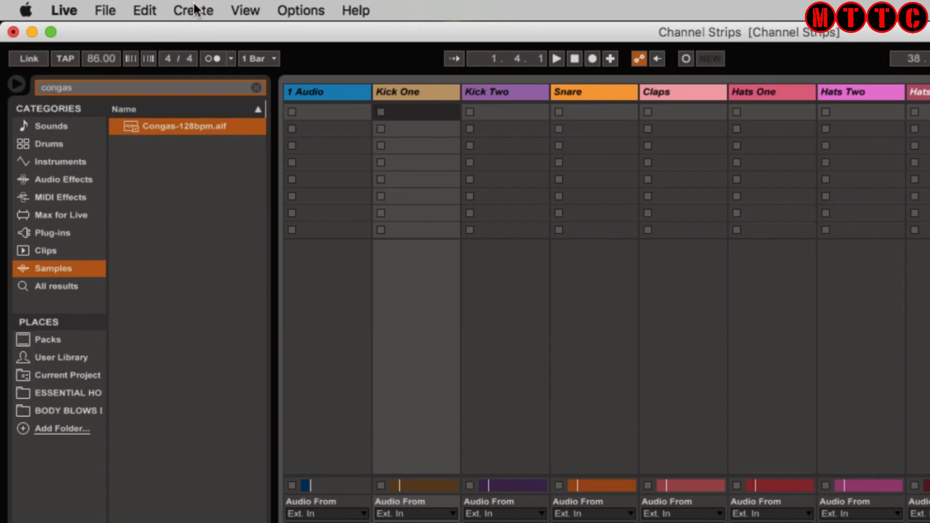
pyautogui.click(194, 10)
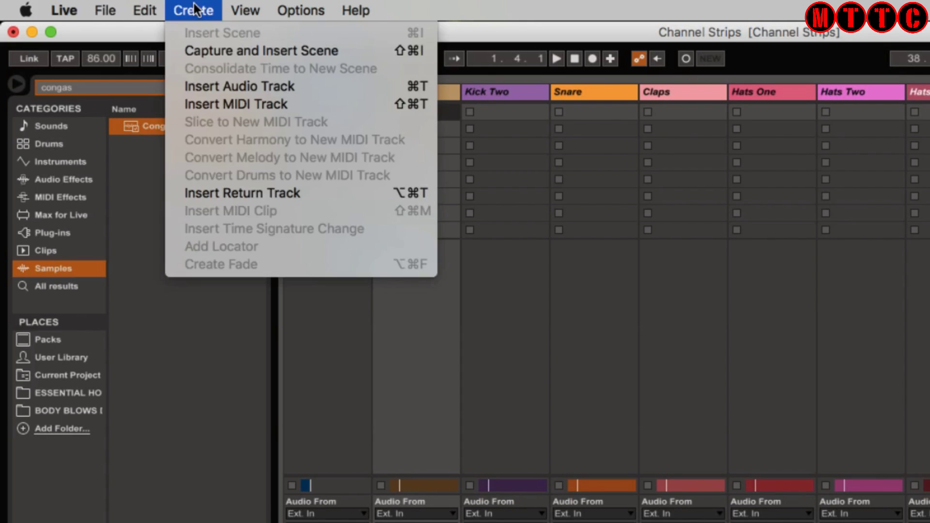
pyautogui.click(222, 105)
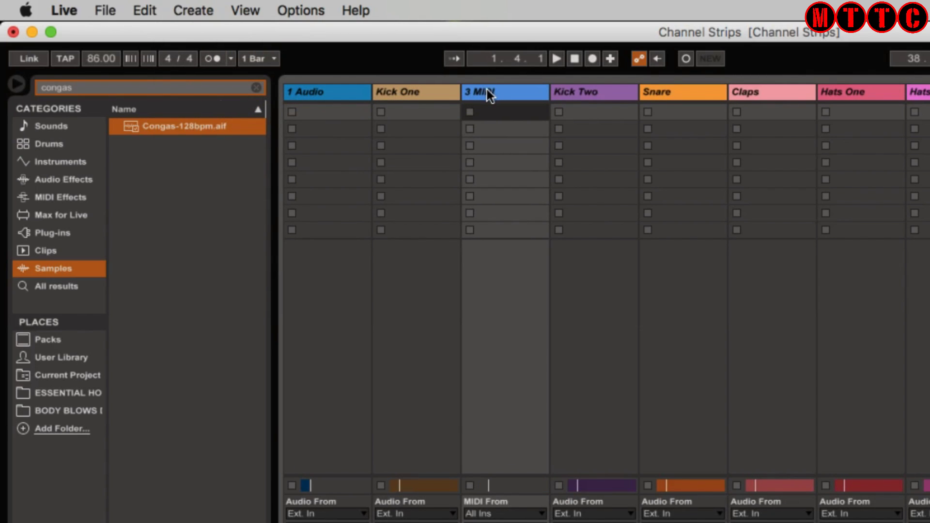
pyautogui.moveTo(487, 92); pyautogui.dragTo(375, 92)
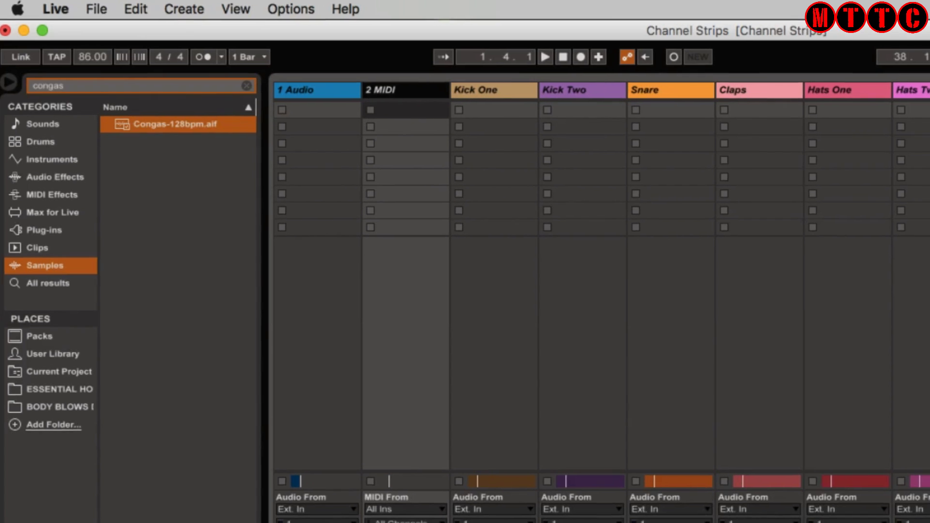
pyautogui.press('Tab')
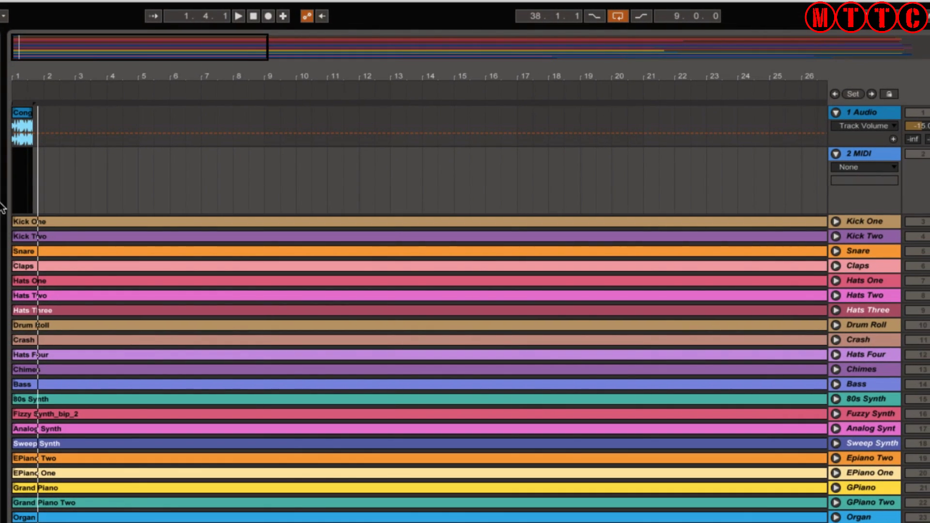
pyautogui.press('Tab')
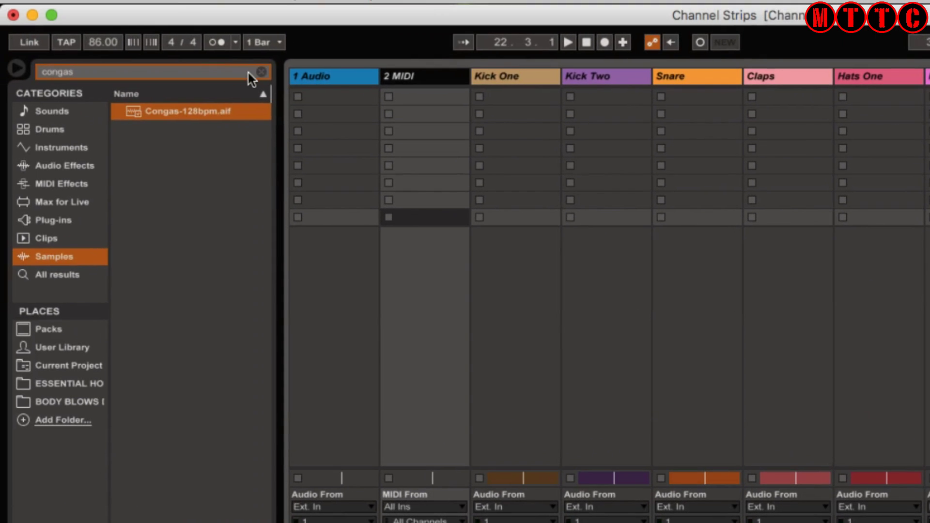
# Browse Instruments > Analog > Bass presets and load Dual Osc1 Wow Bass onto 2 MIDI.
pyautogui.click(262, 71)
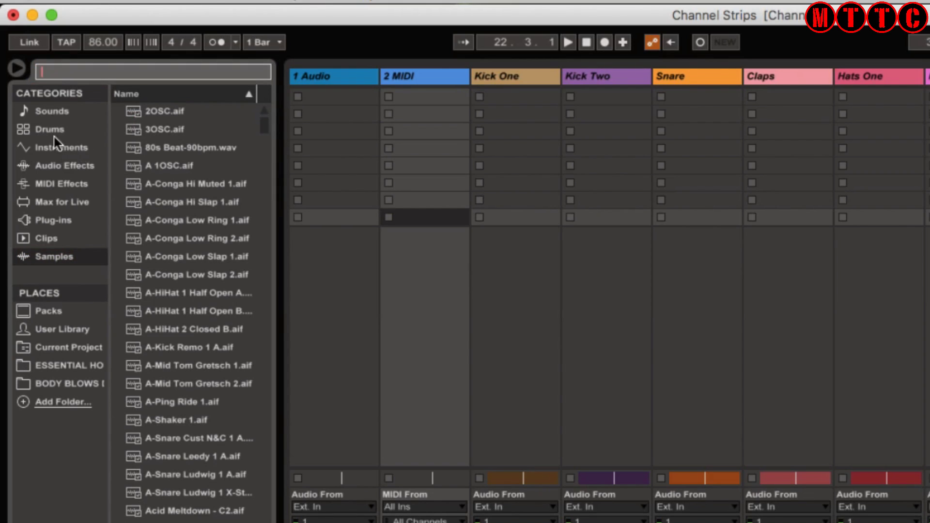
pyautogui.click(63, 146)
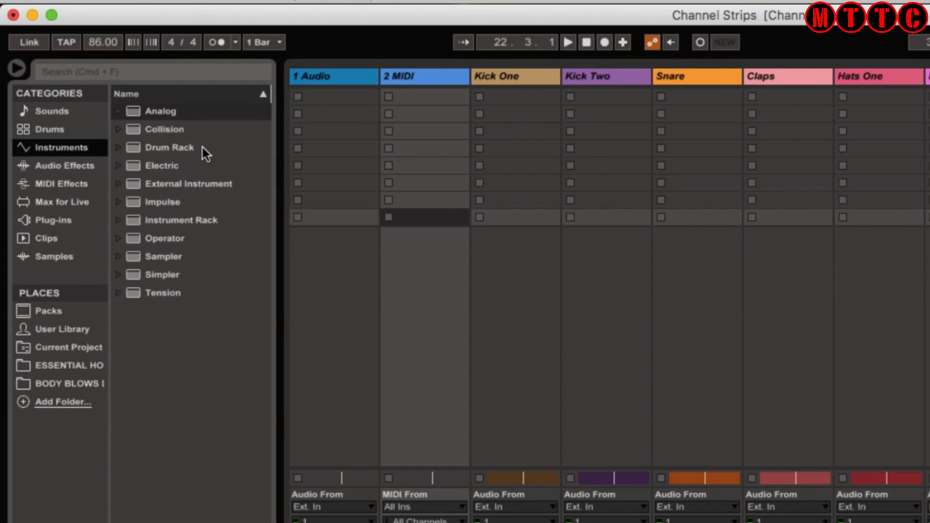
pyautogui.click(119, 111)
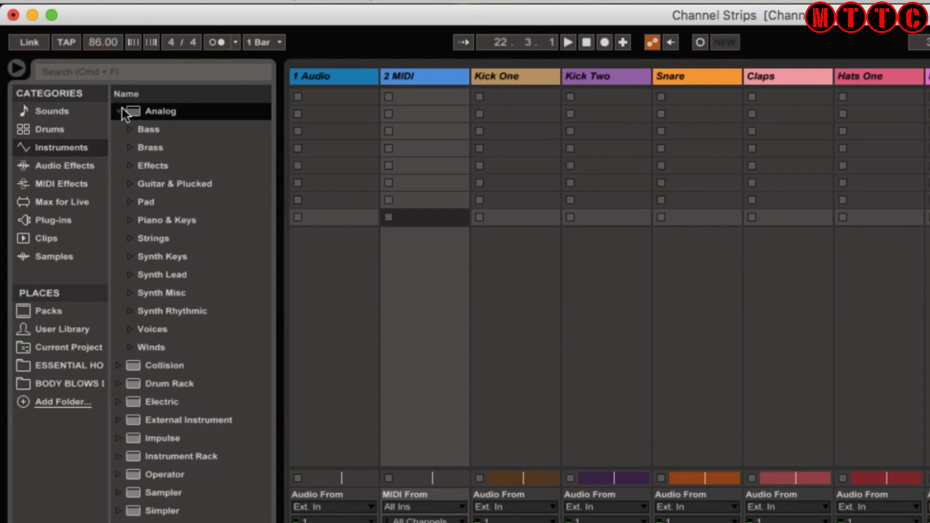
pyautogui.click(153, 132)
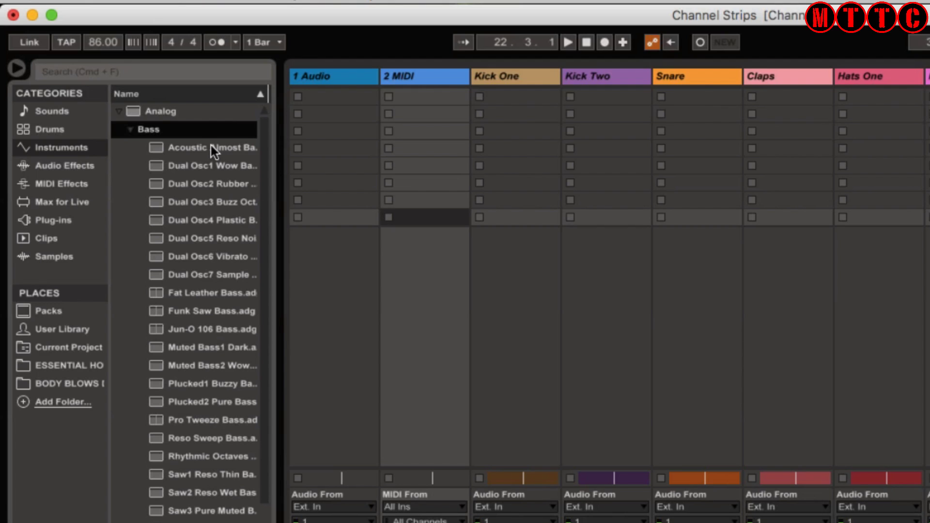
pyautogui.click(211, 147)
pyautogui.click(203, 164)
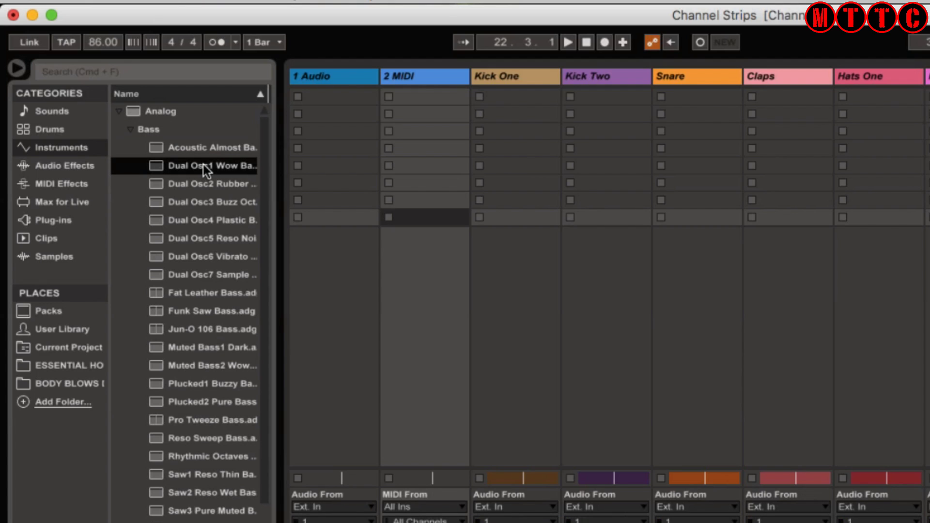
pyautogui.click(198, 187)
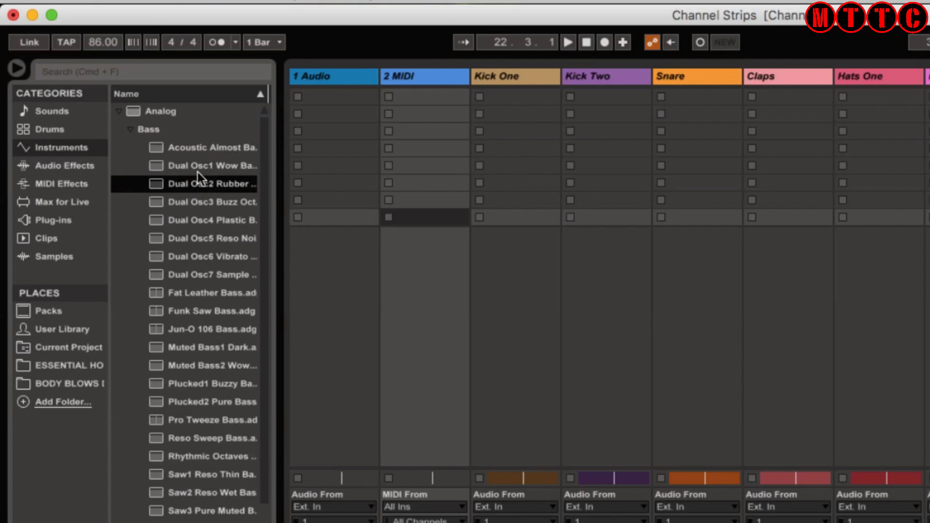
pyautogui.click(195, 168)
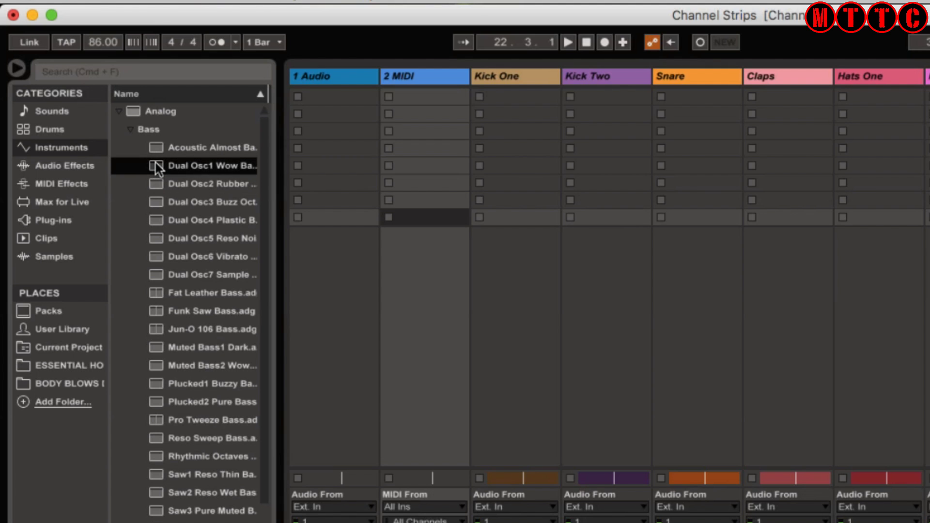
pyautogui.moveTo(422, 97); pyautogui.dragTo(392, 86)
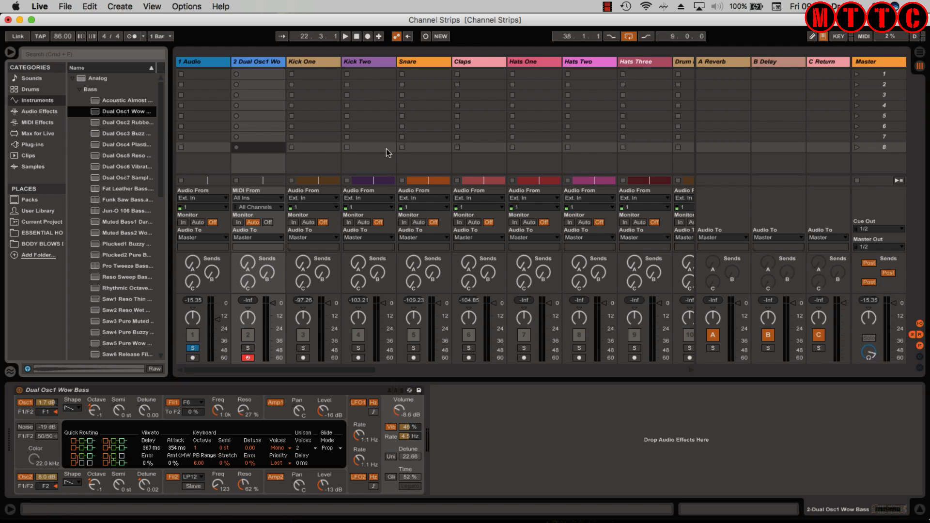
# Switch to Arrangement View and collapse the 1 Audio track's automation lane.
pyautogui.press('Tab')
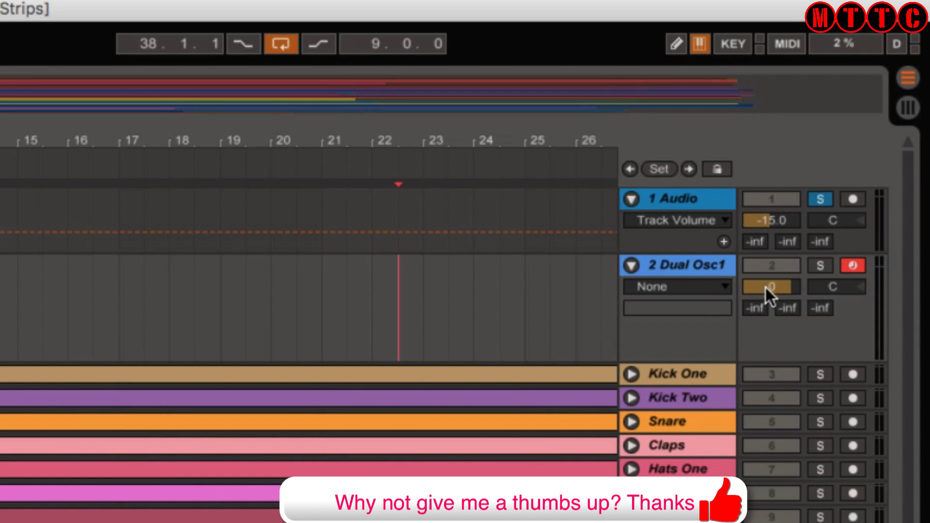
pyautogui.click(631, 198)
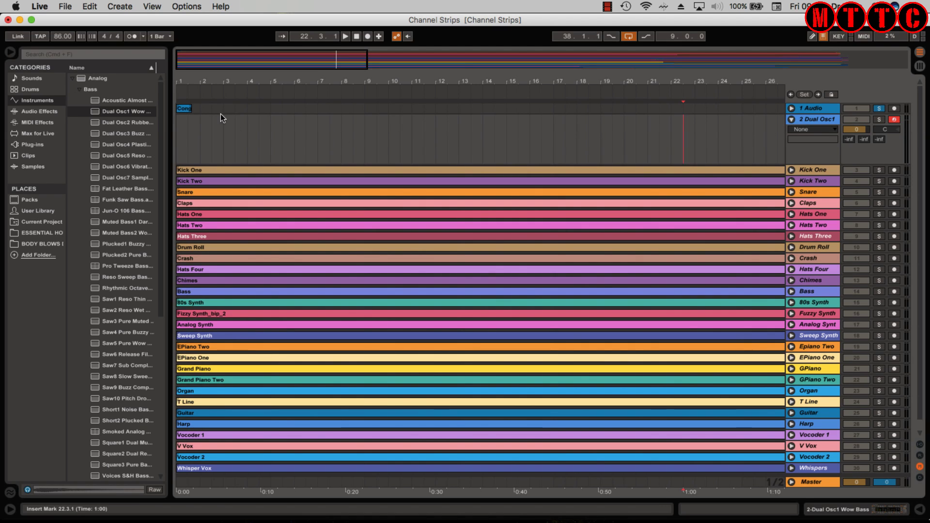
# Insert a new MIDI track, collapse the Analog folder and fold up 2 Dual Osc1.
pyautogui.click(120, 6)
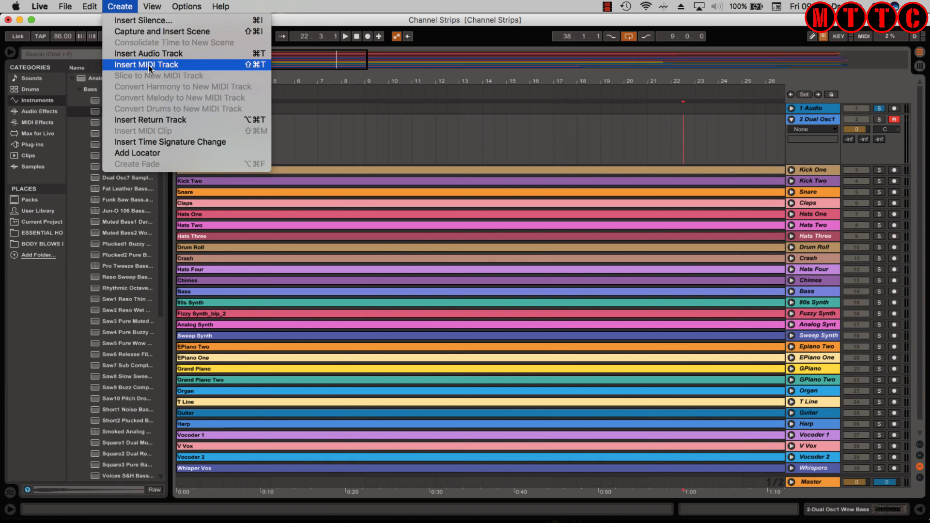
pyautogui.click(148, 65)
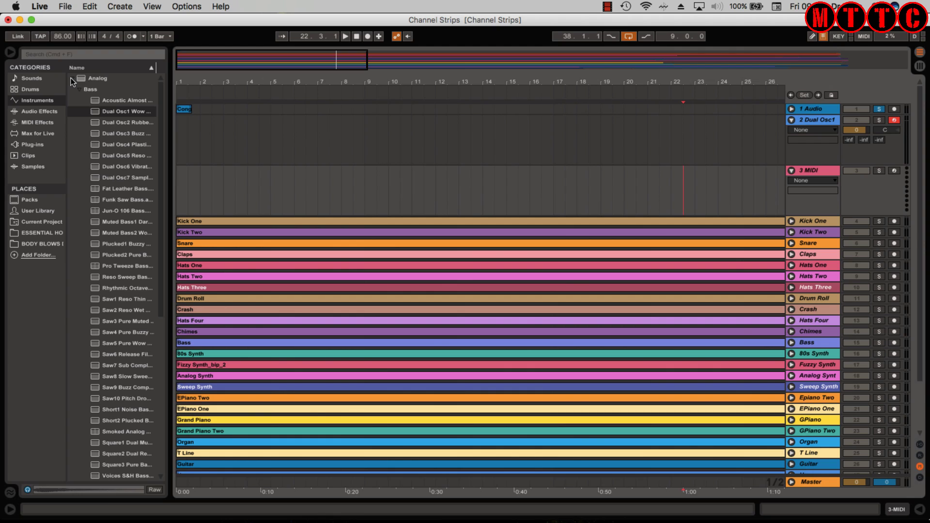
pyautogui.click(72, 79)
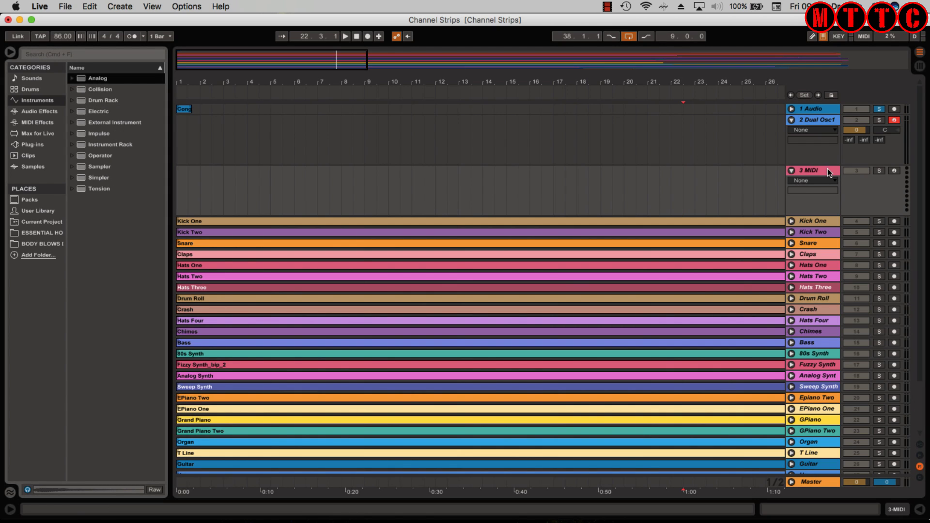
pyautogui.click(791, 120)
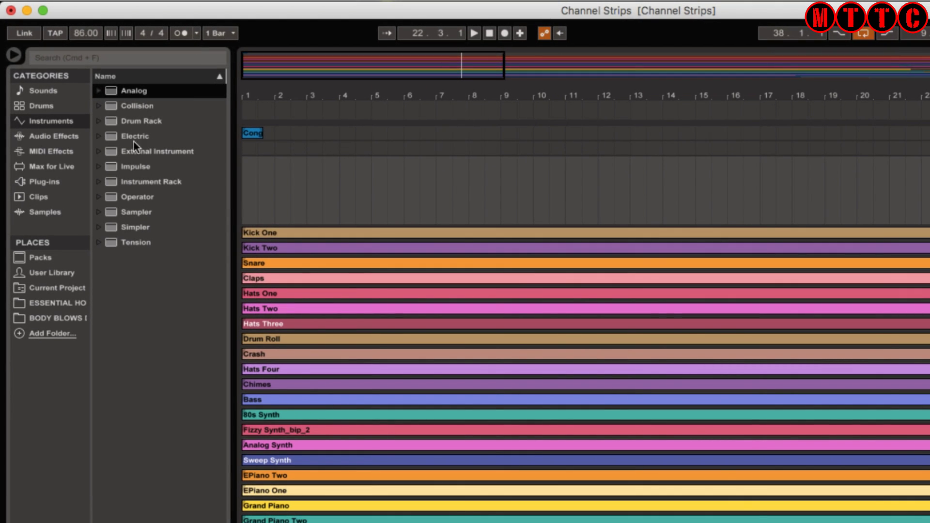
# Drop External Instrument onto the 3 MIDI track, leaving its MIDI output at No Output.
pyautogui.click(99, 151)
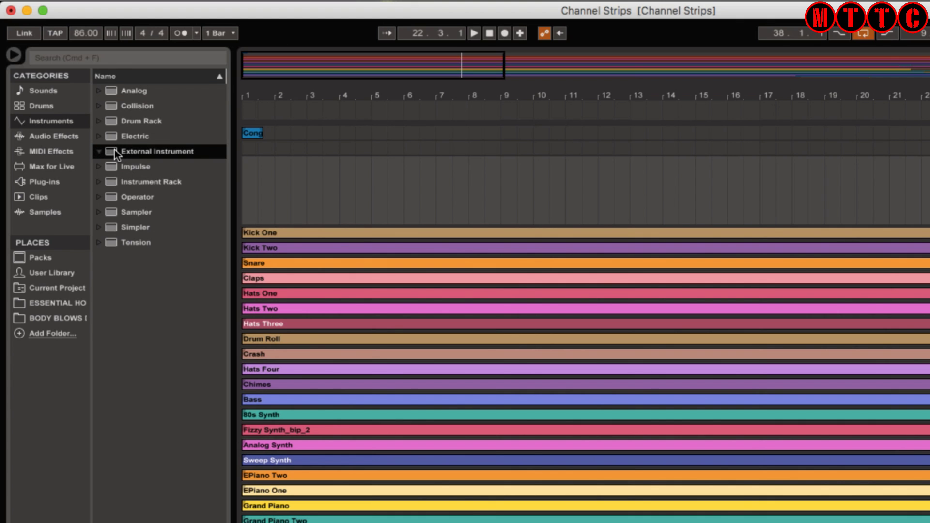
pyautogui.moveTo(115, 149); pyautogui.dragTo(454, 185)
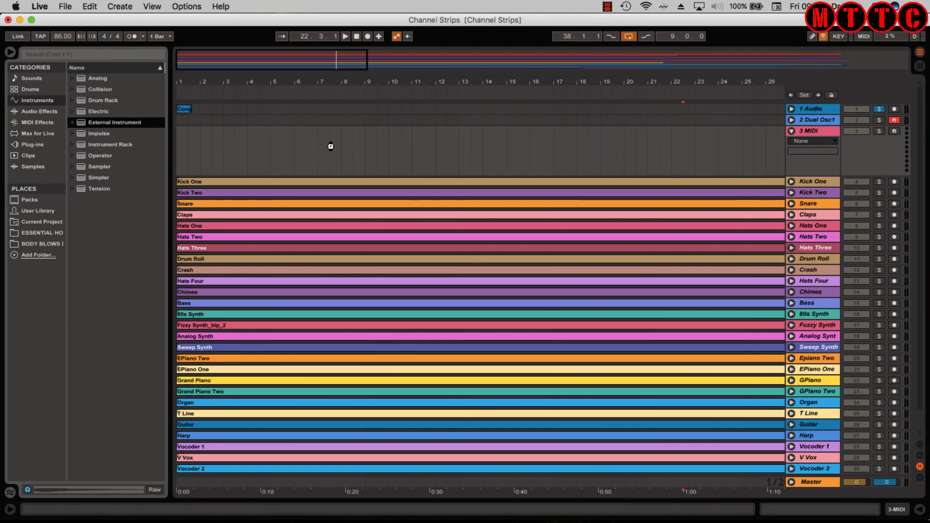
pyautogui.moveTo(330, 147); pyautogui.dragTo(330, 146)
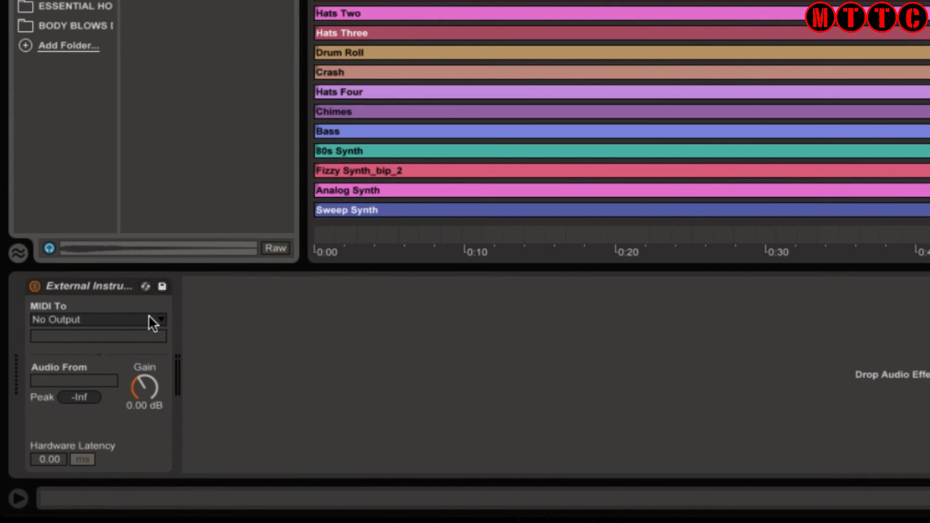
pyautogui.click(156, 320)
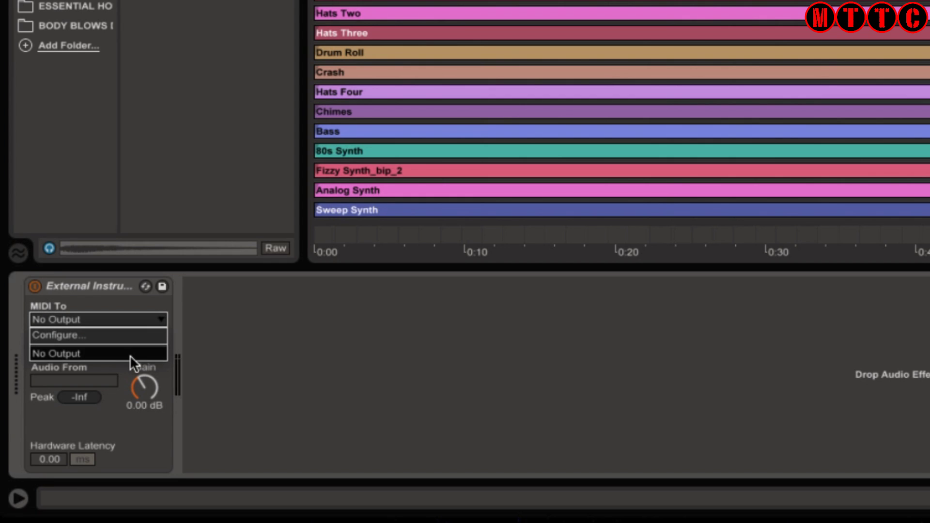
pyautogui.click(173, 300)
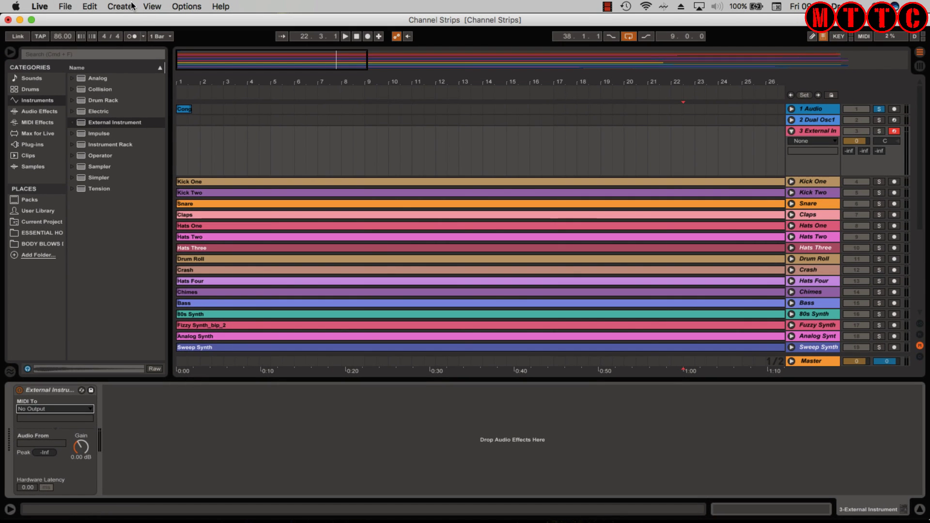
# Add return track D with Create > Insert Return Track.
pyautogui.click(129, 6)
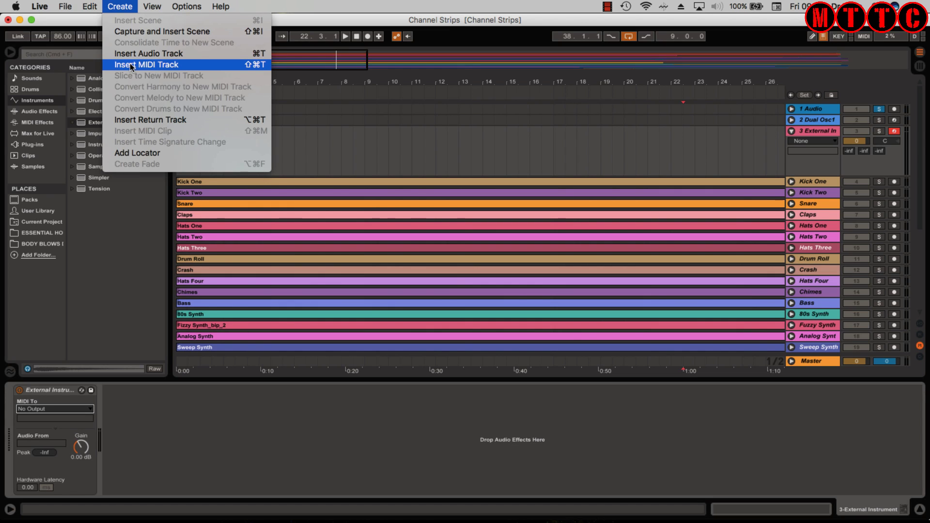
pyautogui.click(242, 5)
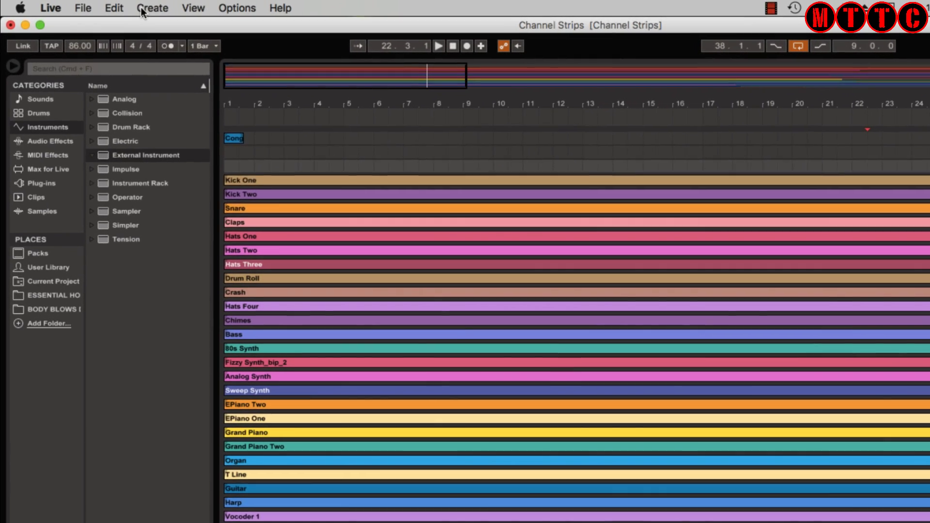
pyautogui.click(132, 6)
pyautogui.click(194, 152)
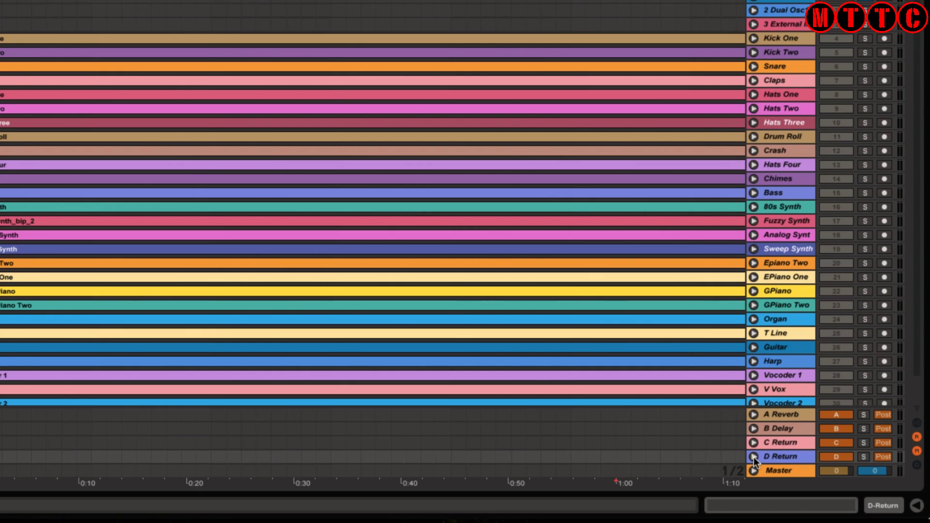
# Add return track E in the Session mixer, hide the device panel, and return to Arrangement.
pyautogui.press('Tab')
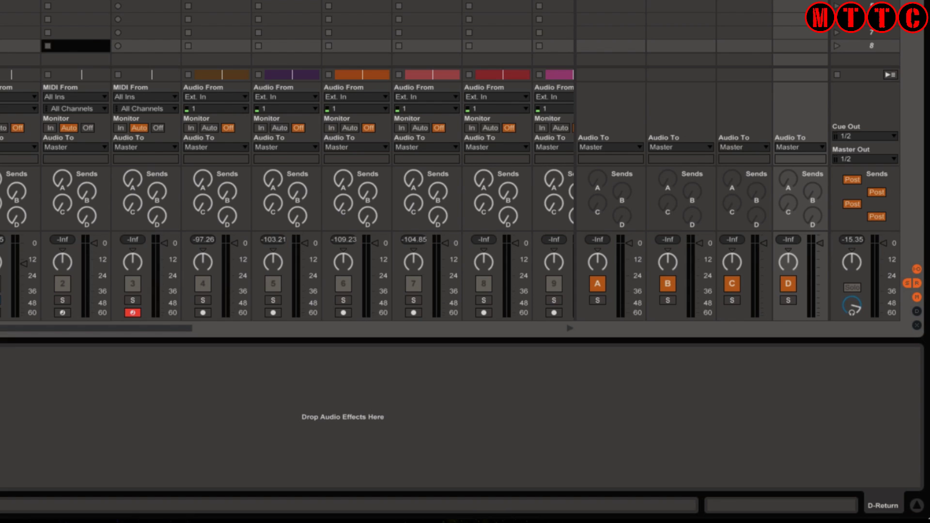
pyautogui.click(49, 0)
pyautogui.click(29, 9)
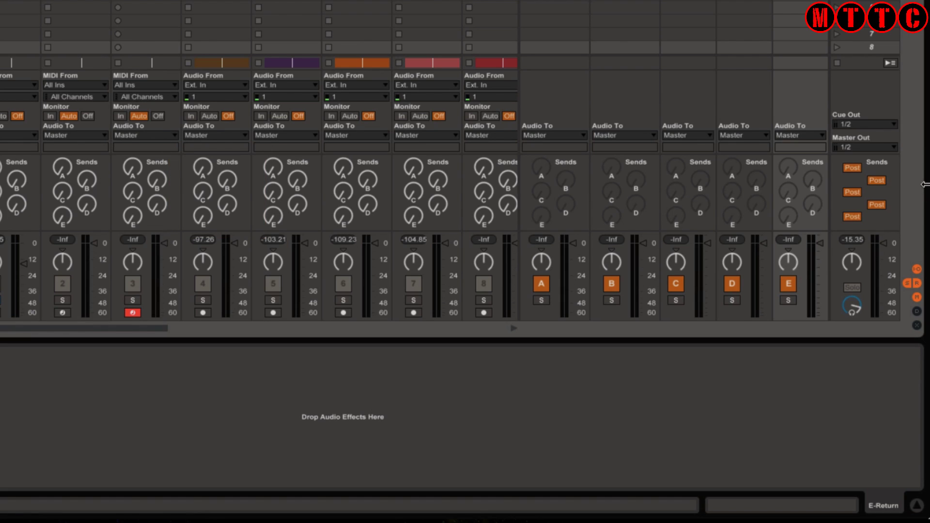
pyautogui.hotkey('ctrl', 'alt', 'l')
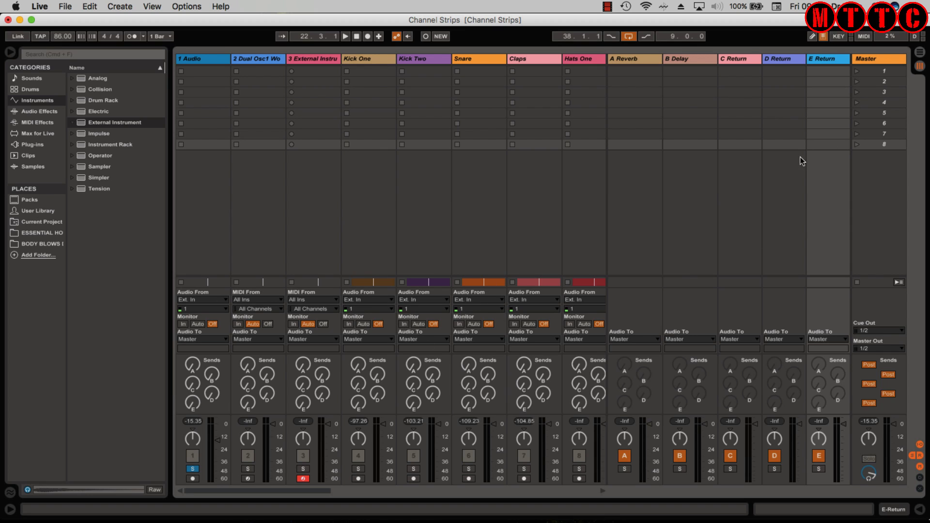
pyautogui.press('Tab')
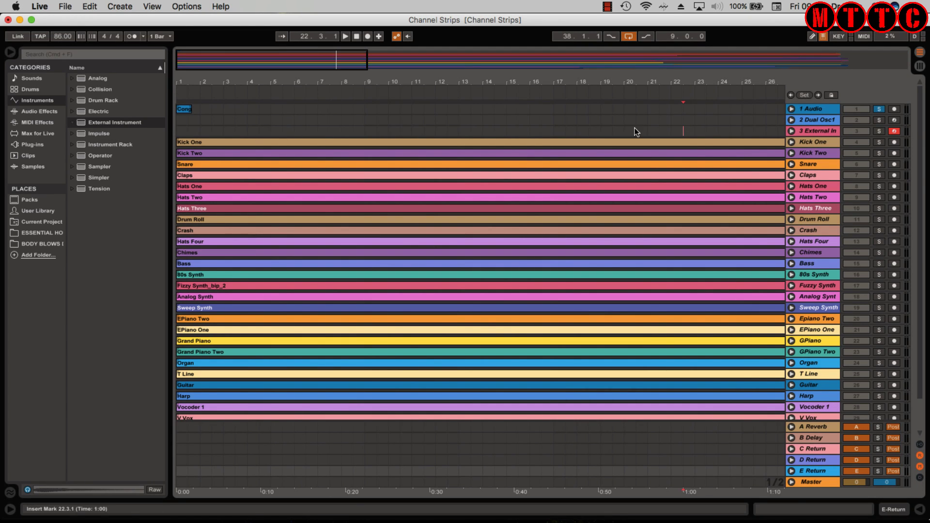
# Select Kick One and extend the selection through Hats One, Crash and Hats Four to Chimes.
pyautogui.click(819, 141)
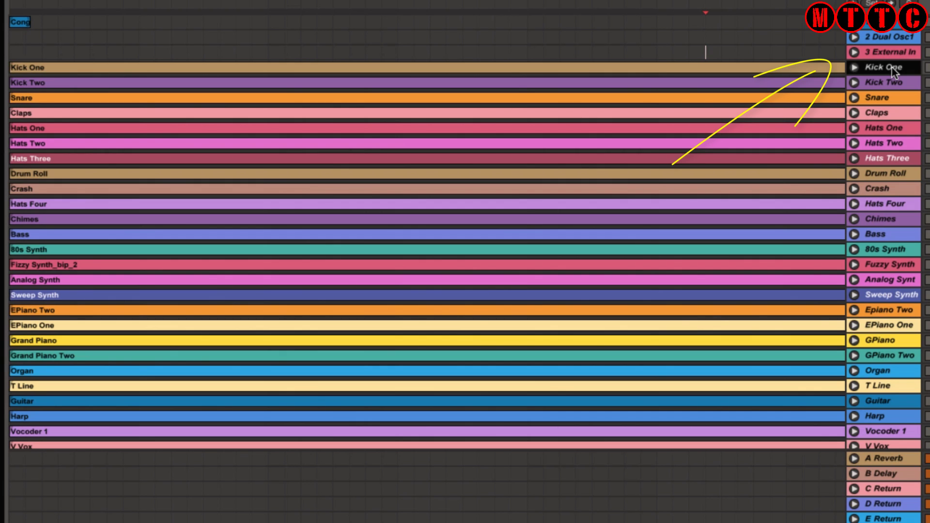
pyautogui.hotkey('shift', 'Down')
pyautogui.hotkey('shift', 'Down')
pyautogui.hotkey('shift', 'Down')
pyautogui.hotkey('shift', 'Down')
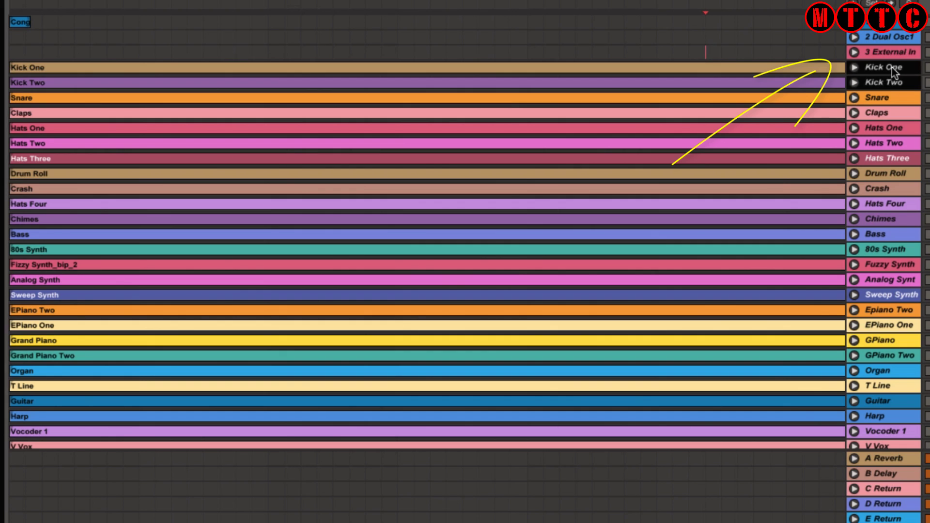
pyautogui.hotkey('shift', 'Down')
pyautogui.hotkey('shift', 'Down')
pyautogui.hotkey('shift', 'Down')
pyautogui.hotkey('shift', 'Down')
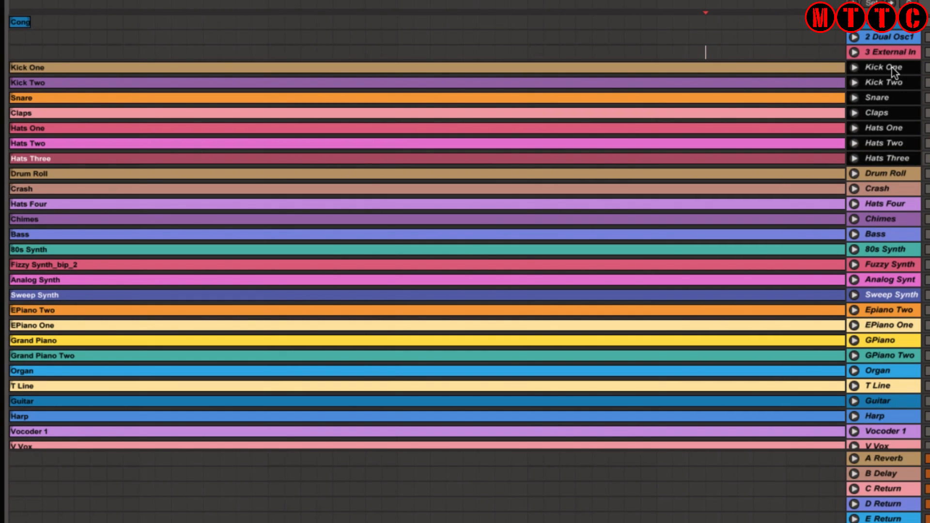
pyautogui.hotkey('shift', 'Down')
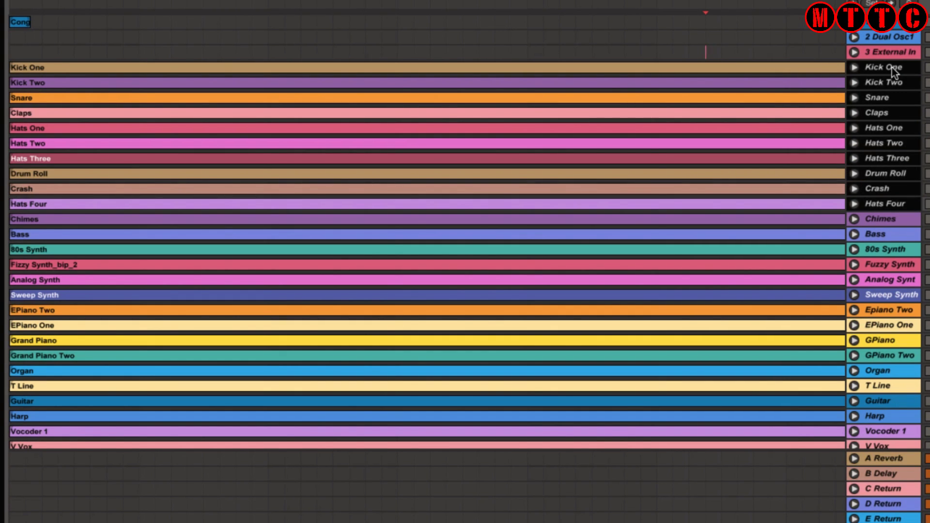
pyautogui.hotkey('shift', 'Down')
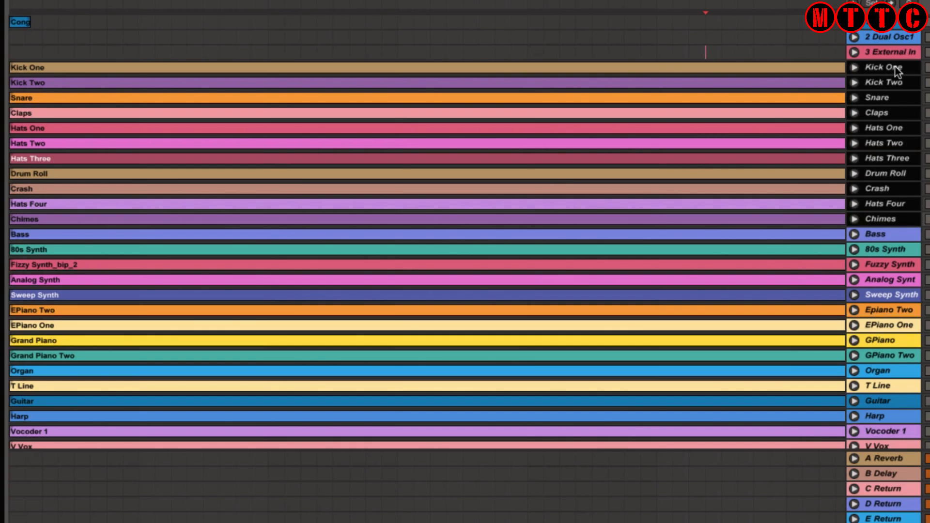
# Group the selected Kick One–Chimes tracks, rename the group 'Drums', and fold it closed.
pyautogui.rightClick(895, 68)
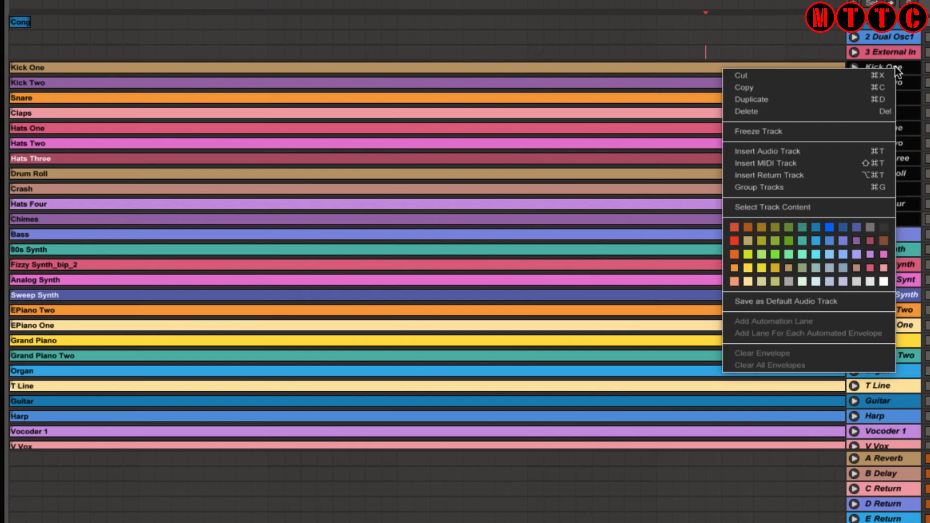
pyautogui.click(825, 189)
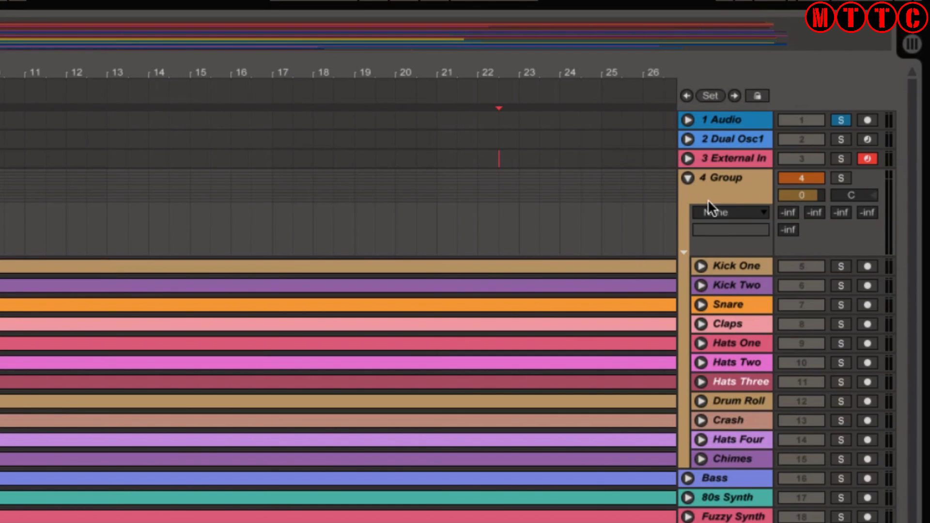
pyautogui.click(729, 179)
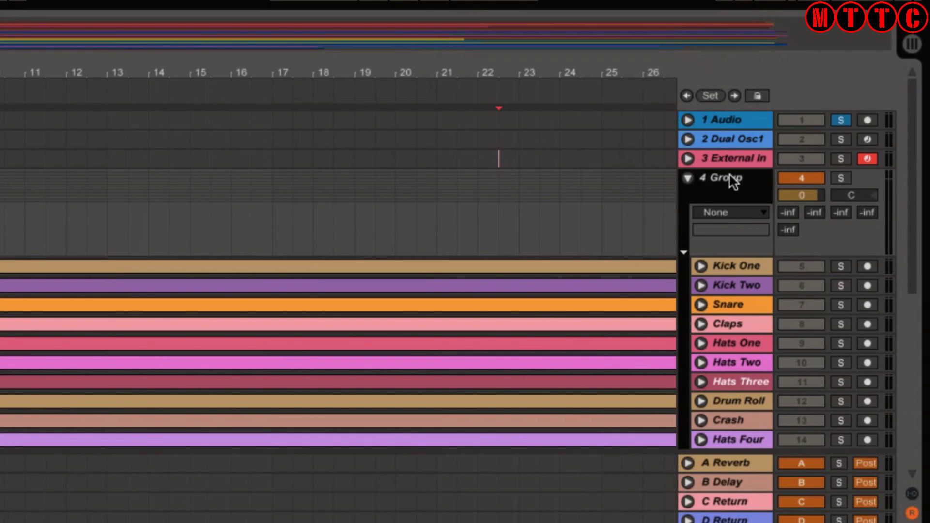
pyautogui.hotkey('ctrl', 'r')
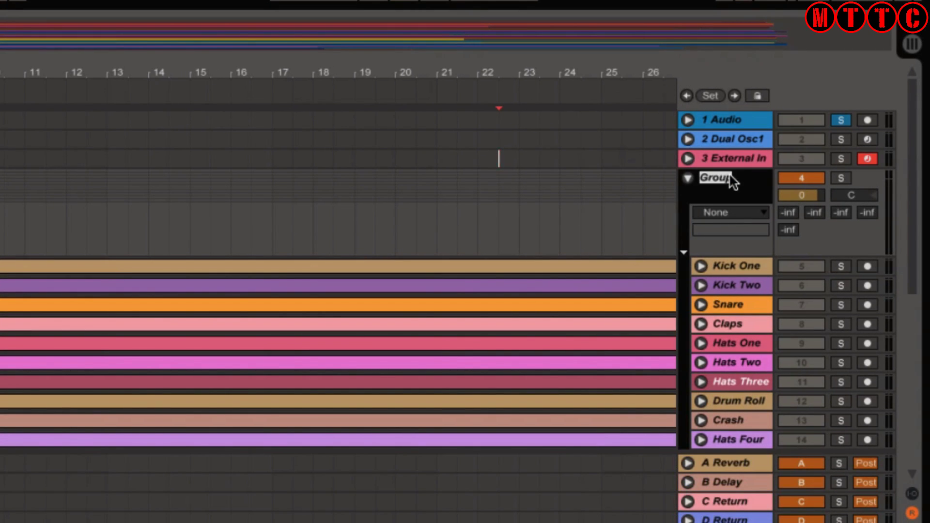
pyautogui.write('Drums')
pyautogui.press('Return')
pyautogui.click(688, 177)
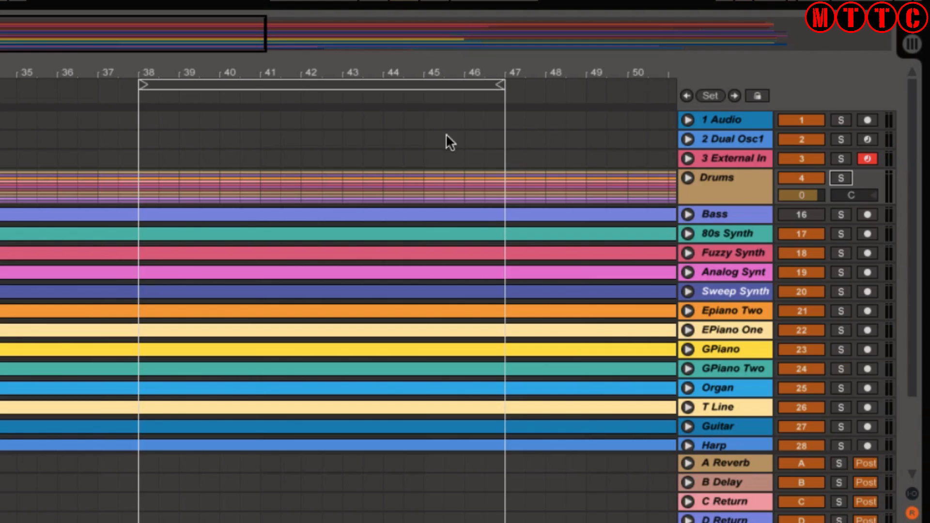
# Set the playback start point in the timeline, then solo and un-solo the Drums group.
pyautogui.click(169, 95)
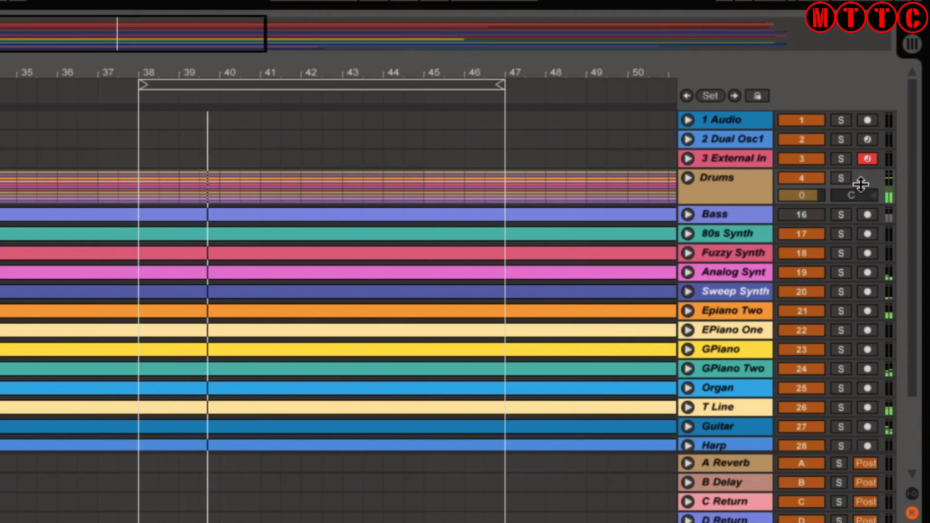
pyautogui.click(841, 178)
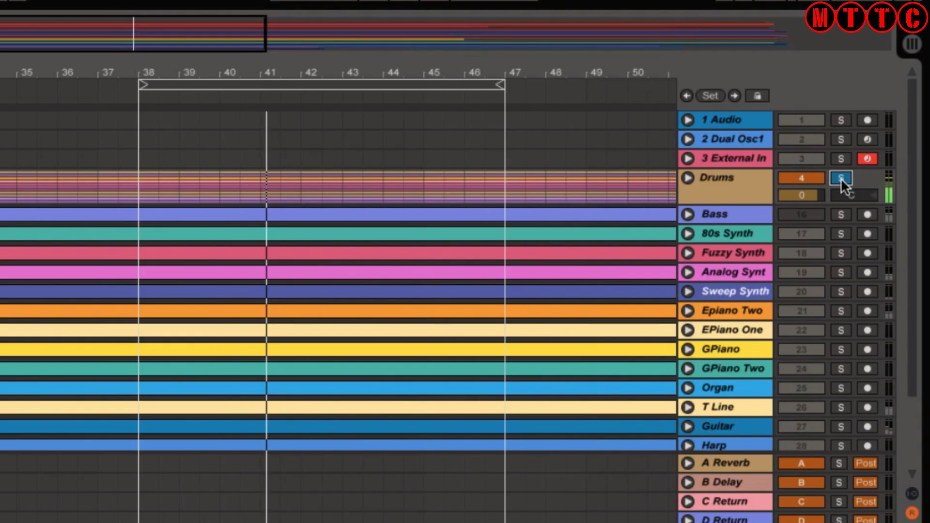
pyautogui.click(841, 178)
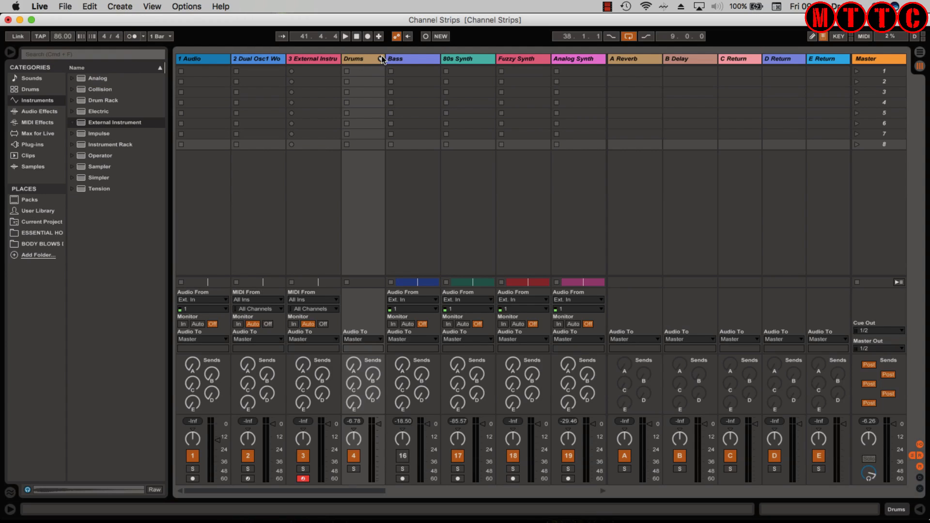
# Unfold the Drums group and play the drums soloed while raising the group's volume, then un-solo and stop.
pyautogui.click(382, 60)
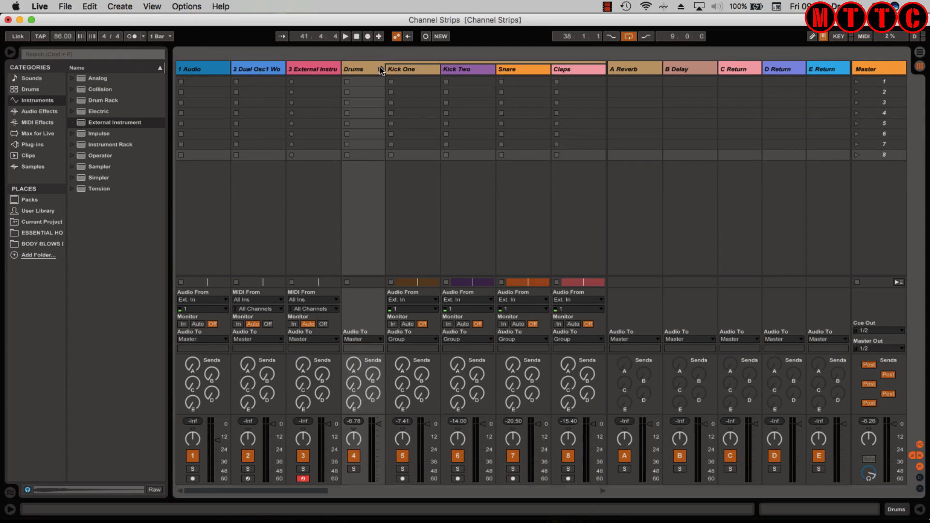
pyautogui.moveTo(310, 491); pyautogui.dragTo(290, 479)
pyautogui.press('space')
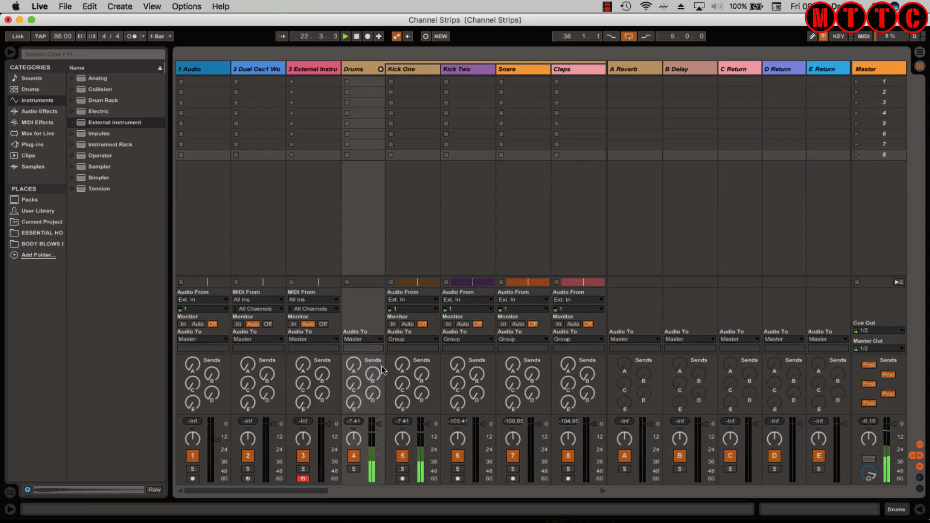
pyautogui.click(359, 468)
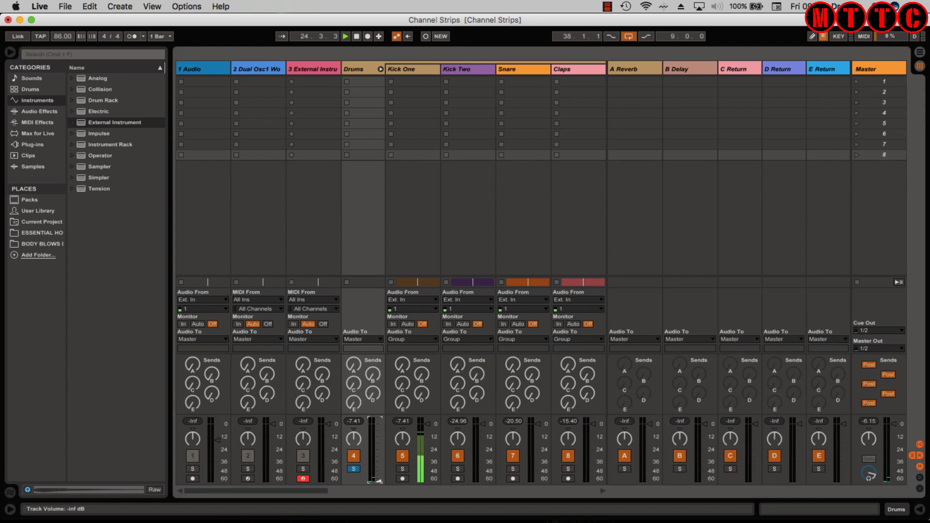
pyautogui.moveTo(379, 482); pyautogui.dragTo(379, 433)
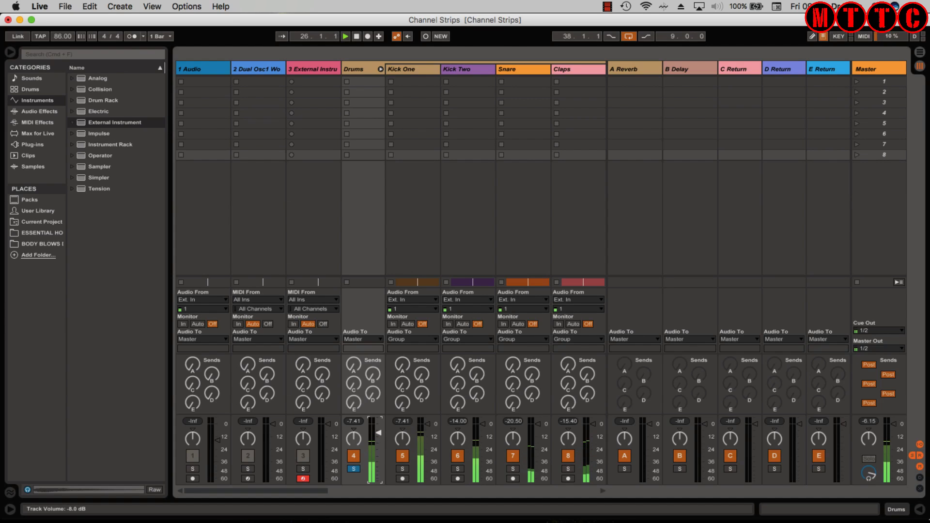
pyautogui.click(353, 469)
pyautogui.press('space')
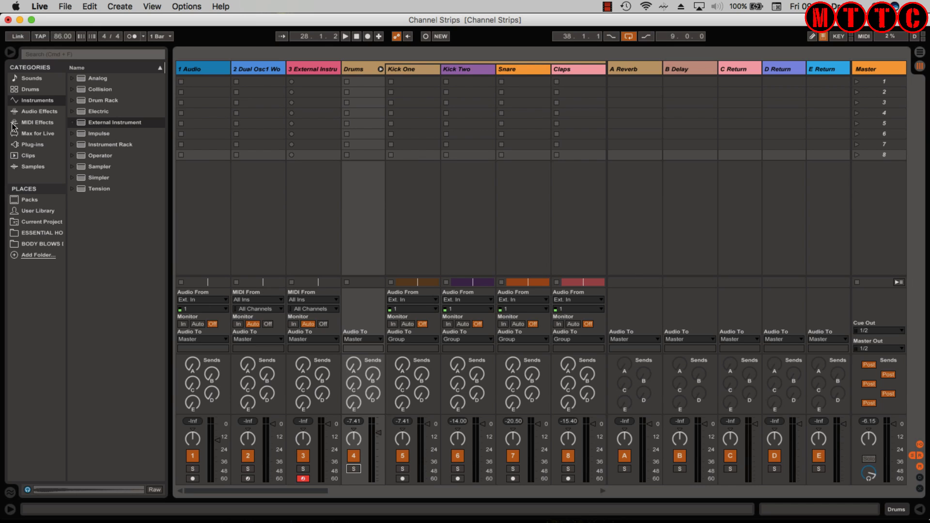
# Drop the Classical Compression compressor preset onto the Drums group and play it with Drums soloed.
pyautogui.click(35, 112)
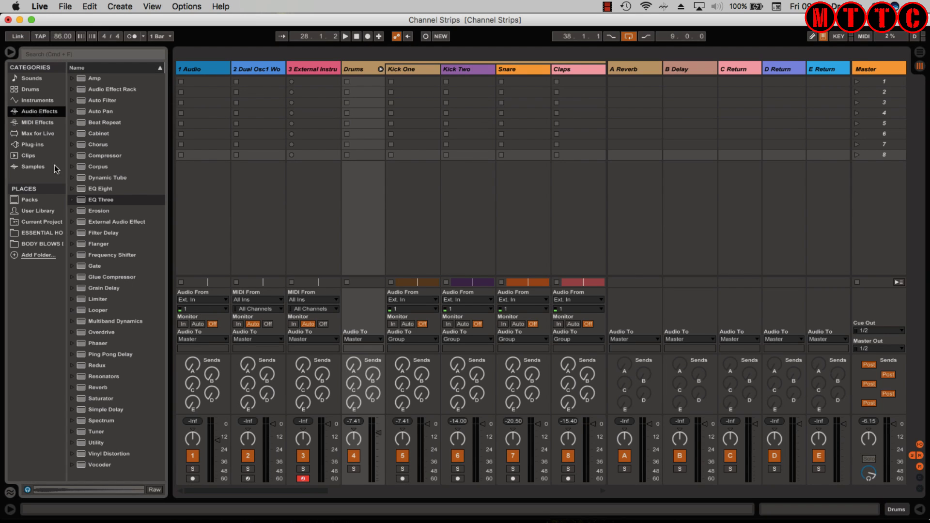
pyautogui.click(101, 155)
pyautogui.click(73, 156)
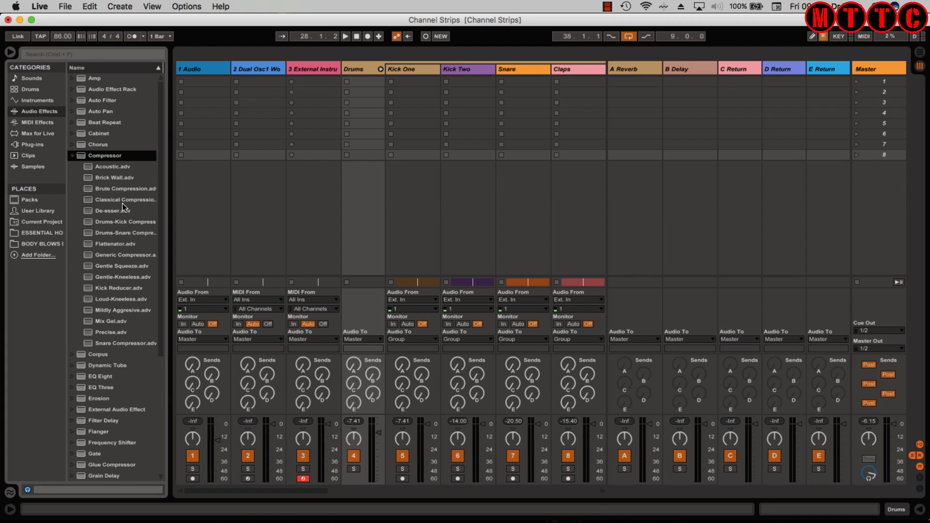
pyautogui.click(121, 203)
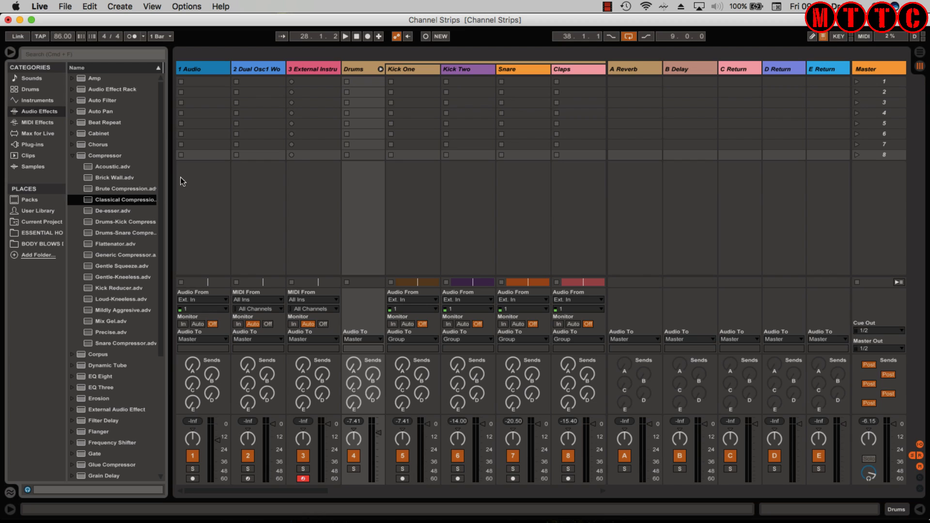
pyautogui.moveTo(361, 124); pyautogui.dragTo(359, 70)
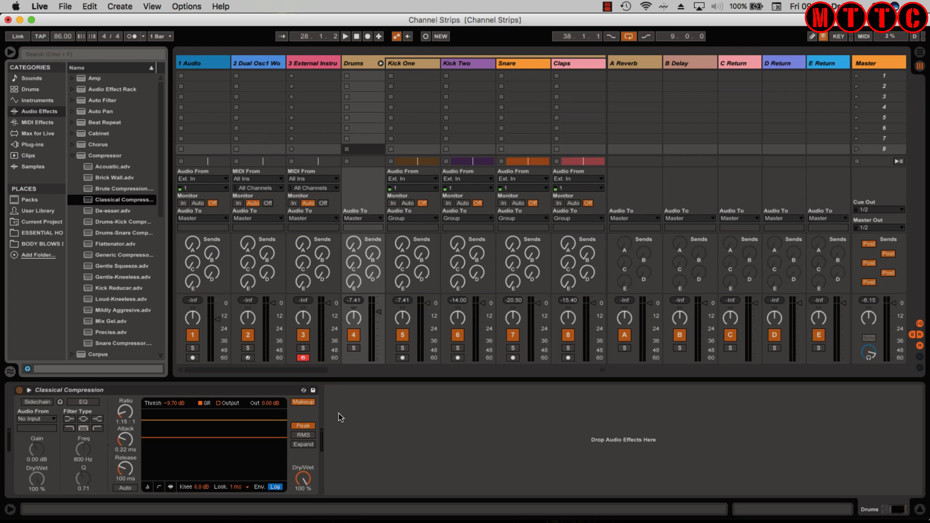
pyautogui.press('space')
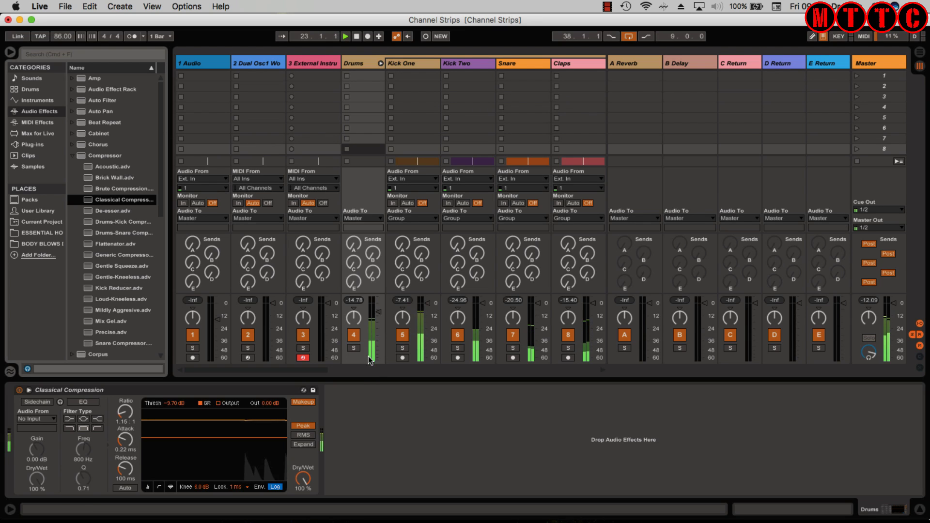
pyautogui.click(354, 347)
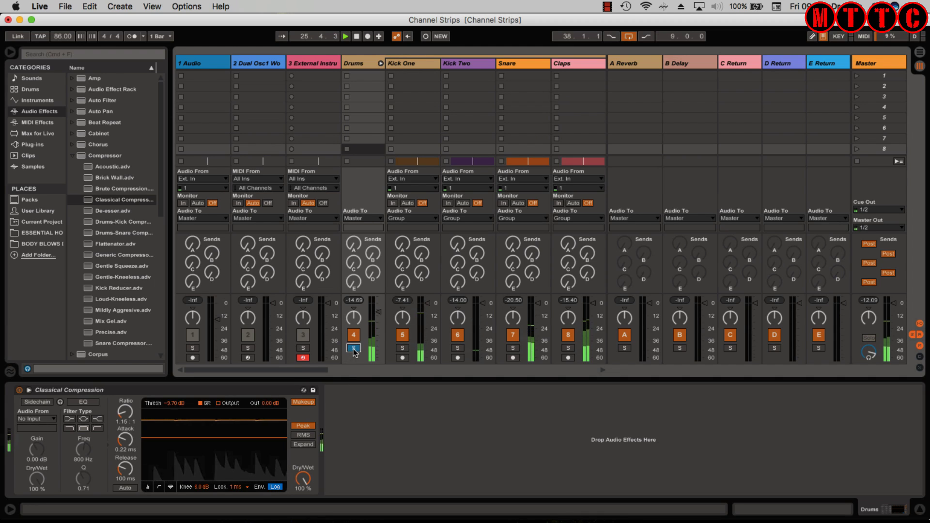
# Stop playback and drag the Upper Ceiling limiter preset into the chain after Classical Compression.
pyautogui.click(72, 155)
pyautogui.press('space')
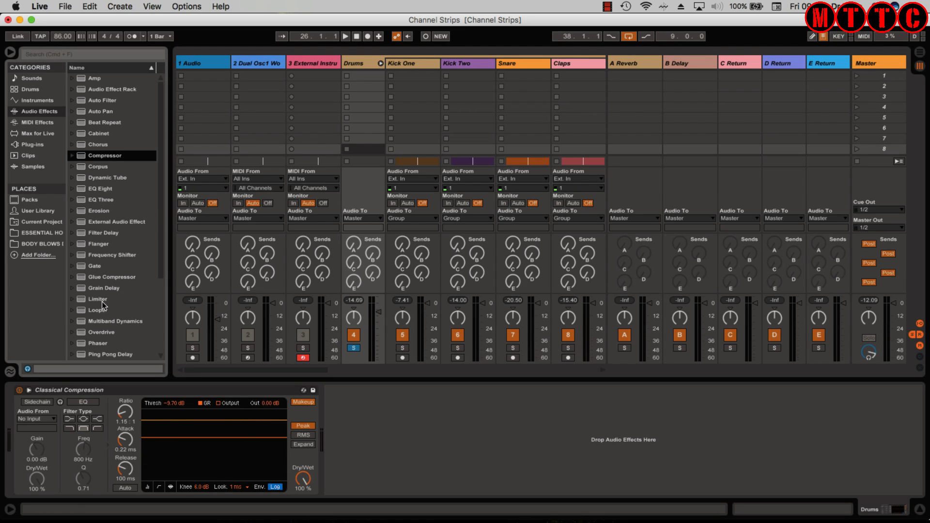
pyautogui.click(72, 299)
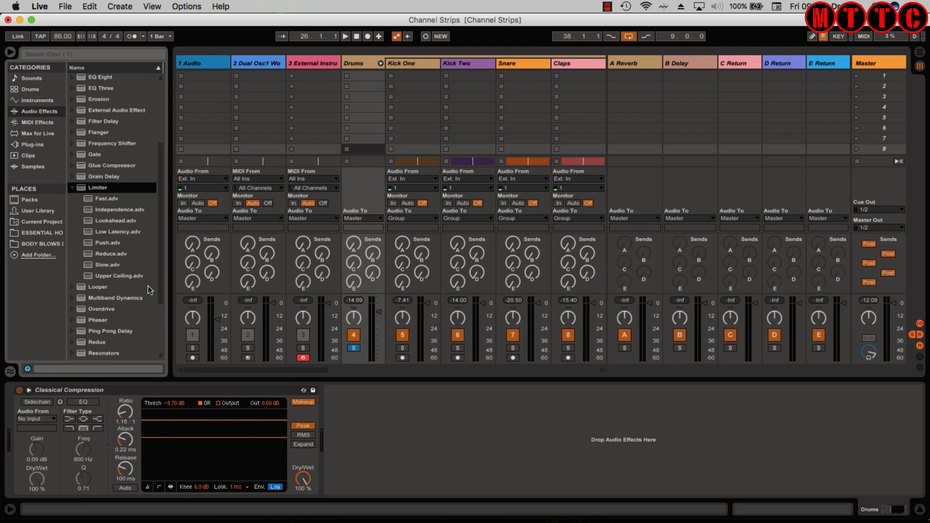
pyautogui.click(92, 276)
pyautogui.moveTo(95, 268); pyautogui.dragTo(378, 440)
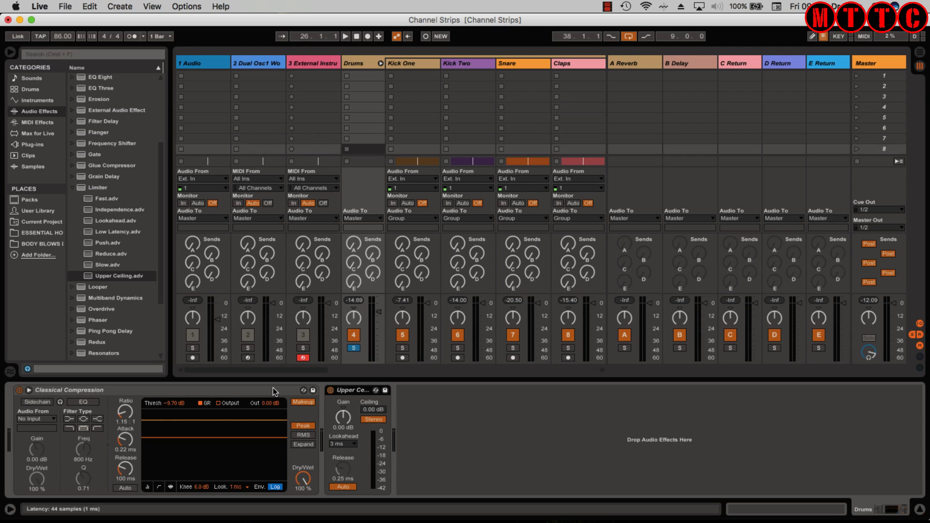
# Audition the chain, undoing and redoing so the limiter stays after the compressor.
pyautogui.press('space')
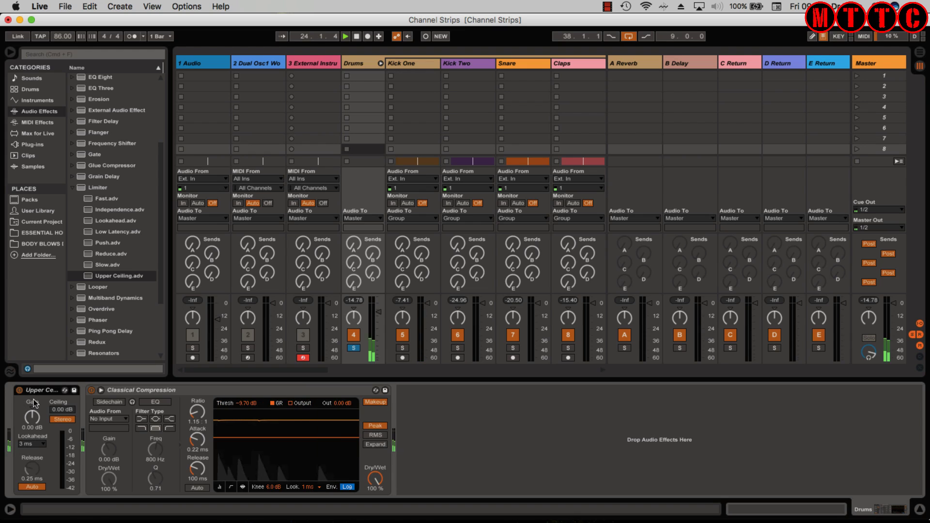
pyautogui.press('super+z')
pyautogui.press('space')
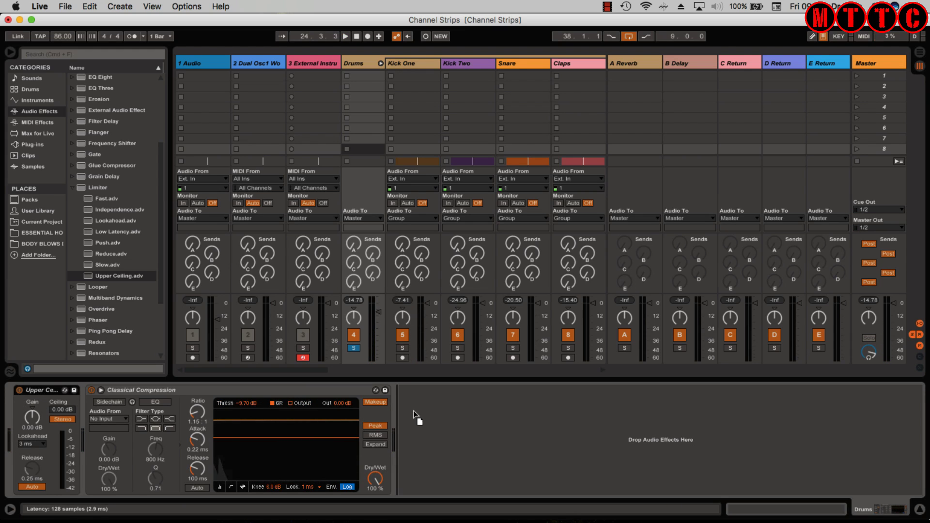
pyautogui.press('super+shift+z')
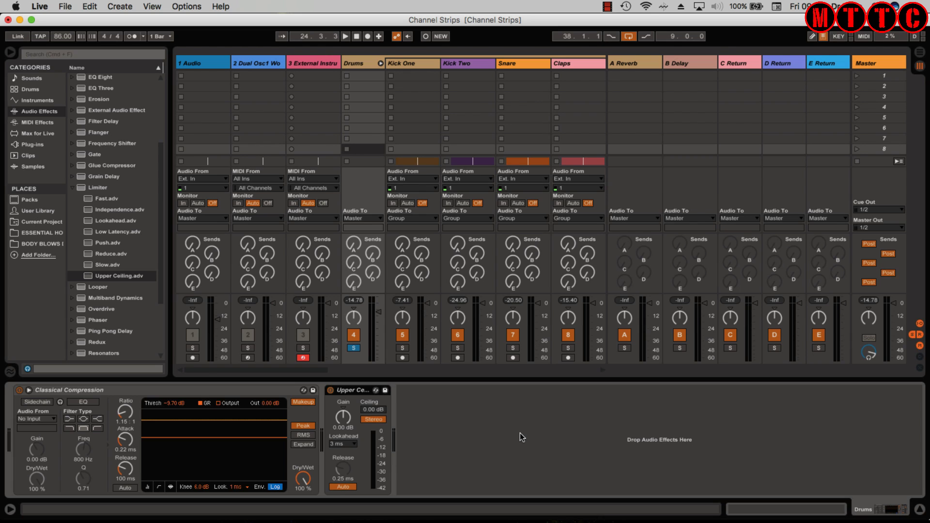
# Hide the Detail View, browser and return tracks so Kick One through Chimes all show in the mixer.
pyautogui.moveTo(207, 368); pyautogui.dragTo(197, 385)
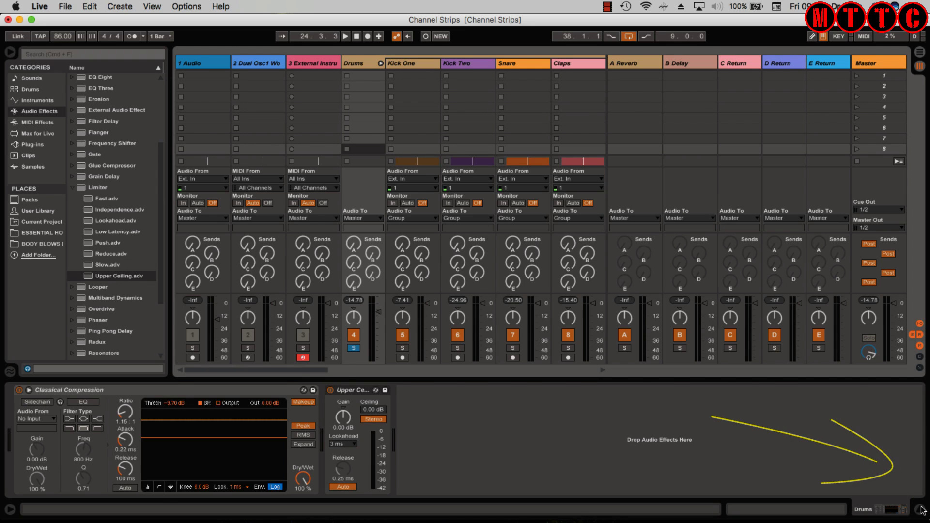
pyautogui.press('super+alt+l')
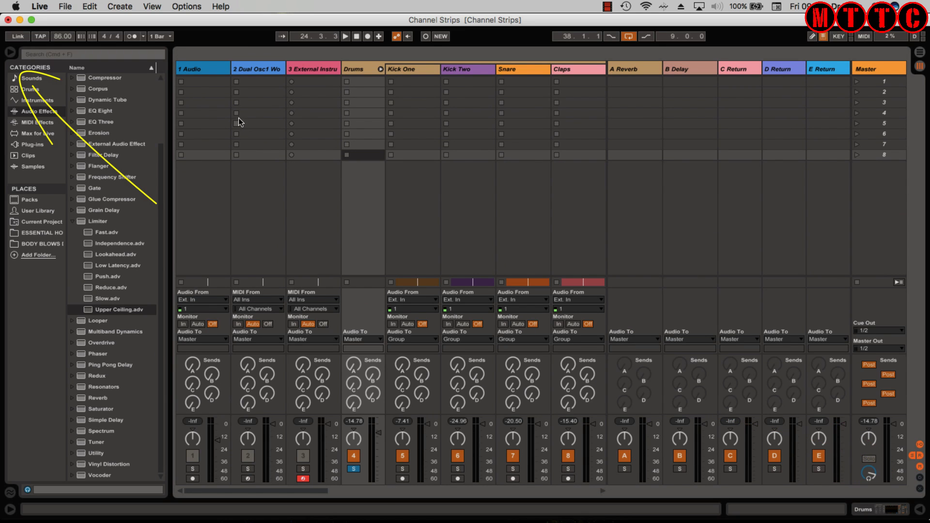
pyautogui.click(10, 52)
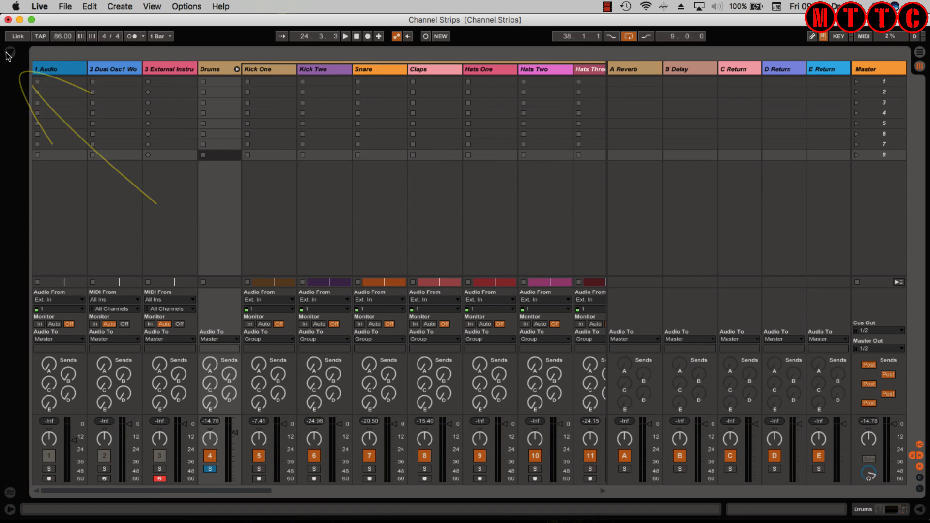
pyautogui.click(921, 456)
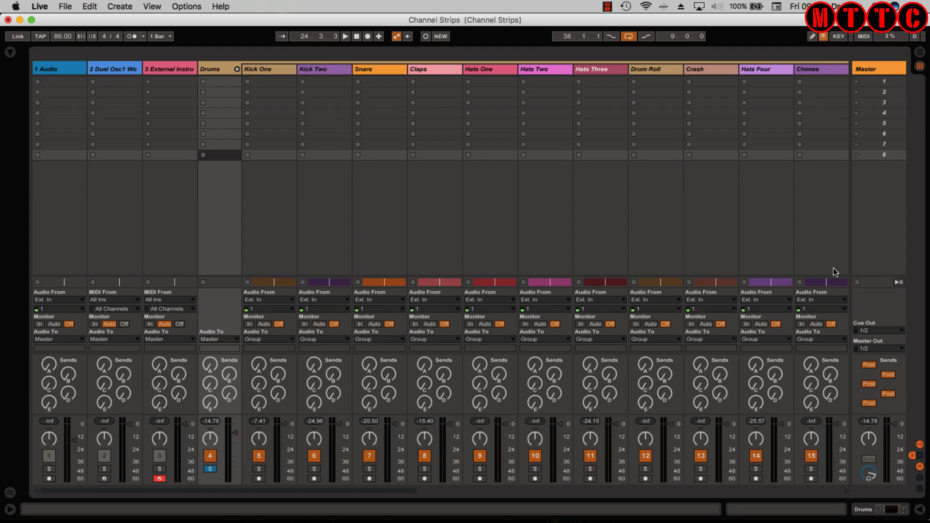
pyautogui.click(920, 52)
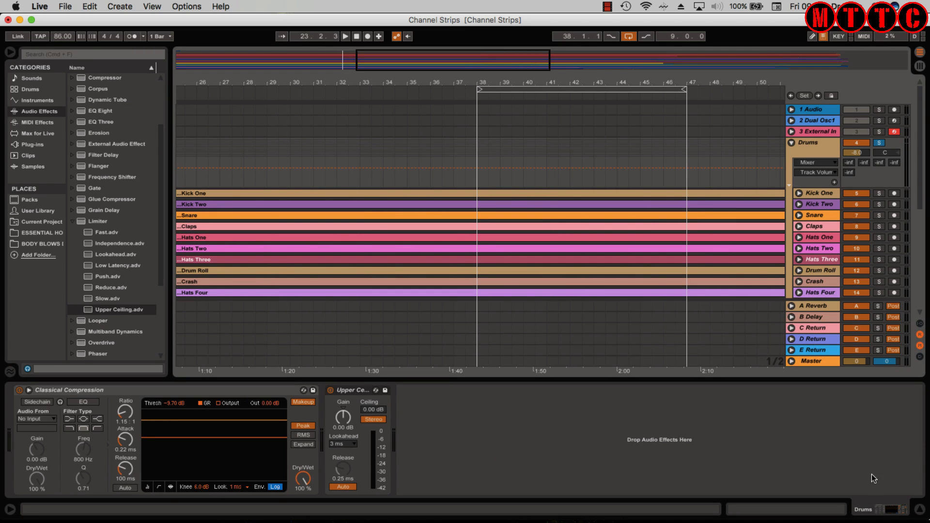
pyautogui.click(920, 510)
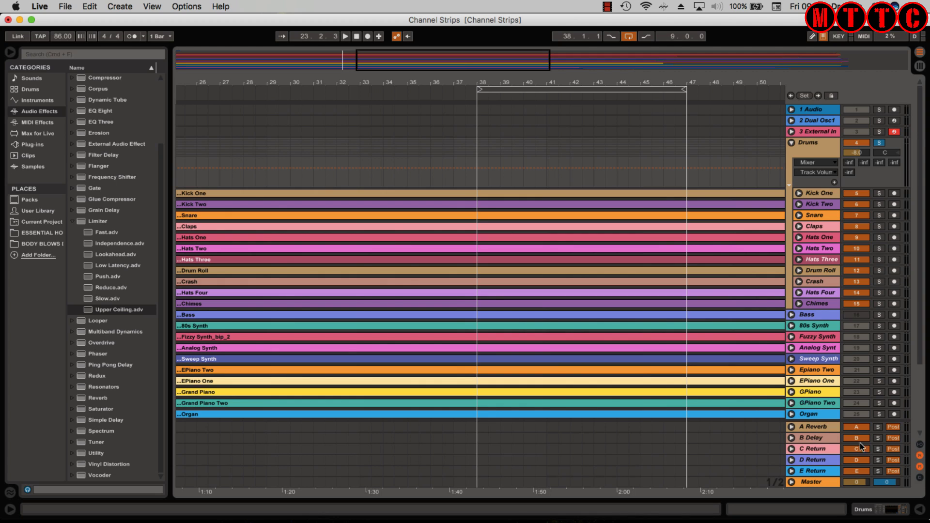
pyautogui.click(921, 457)
pyautogui.click(921, 457)
pyautogui.press('Tab')
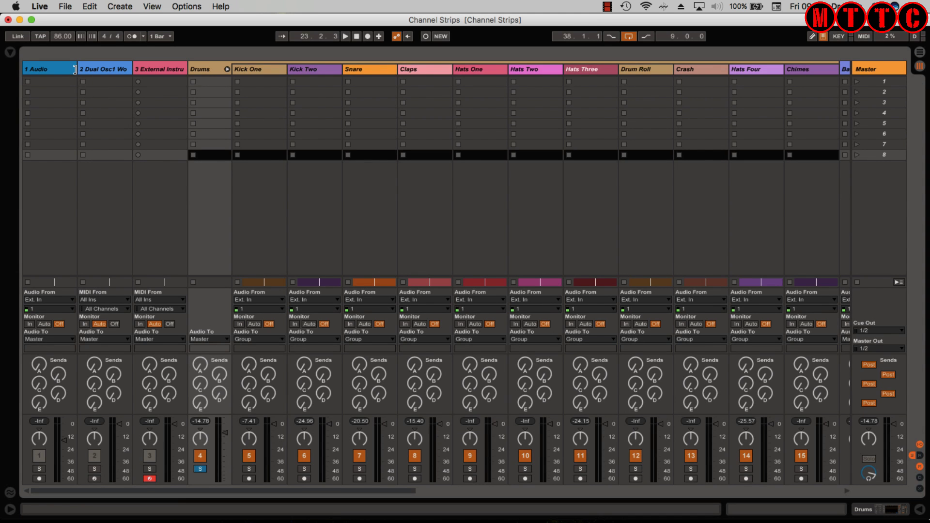
# Narrow the columns of tracks 1 and 3, fold the Drums group, and narrow its column too.
pyautogui.moveTo(75, 69)
pyautogui.mouseDown()
pyautogui.moveTo(26, 70)
pyautogui.moveTo(72, 65)
pyautogui.moveTo(61, 65)
pyautogui.mouseUp()
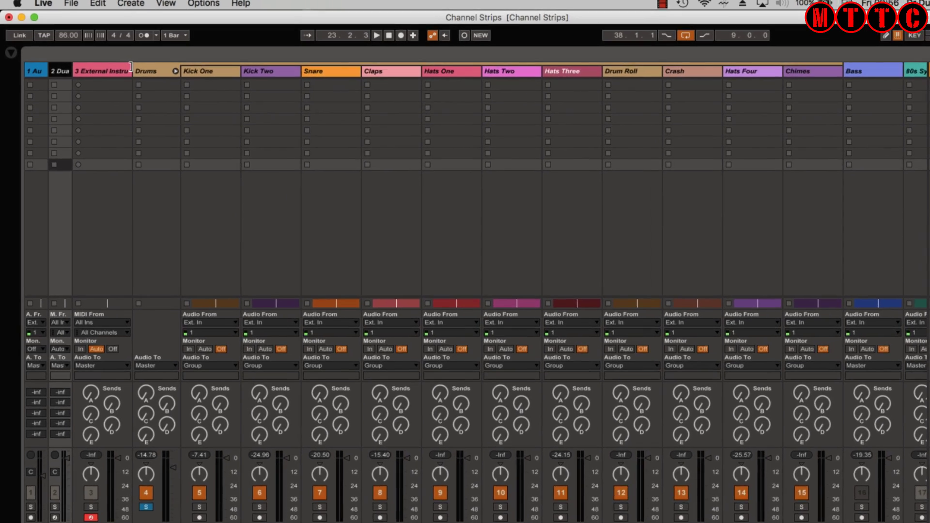
pyautogui.moveTo(120, 68); pyautogui.dragTo(89, 68)
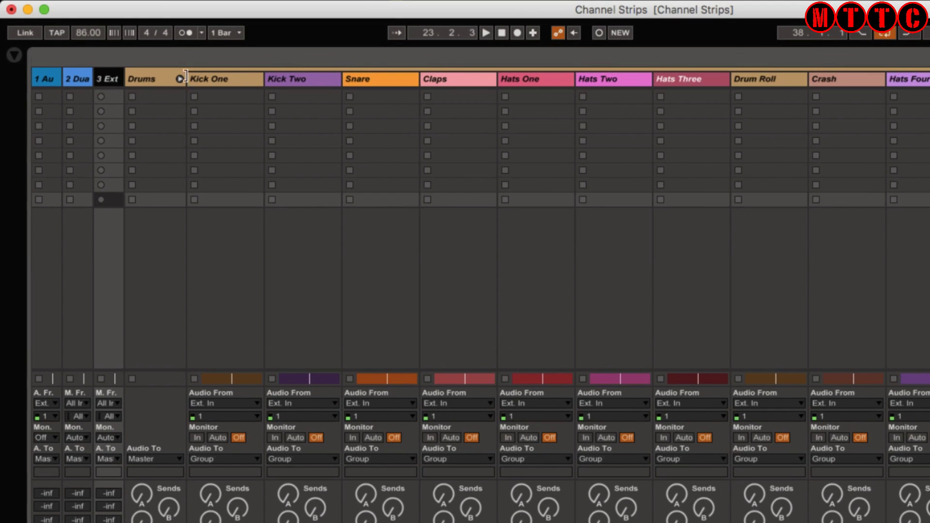
pyautogui.click(128, 70)
pyautogui.click(184, 63)
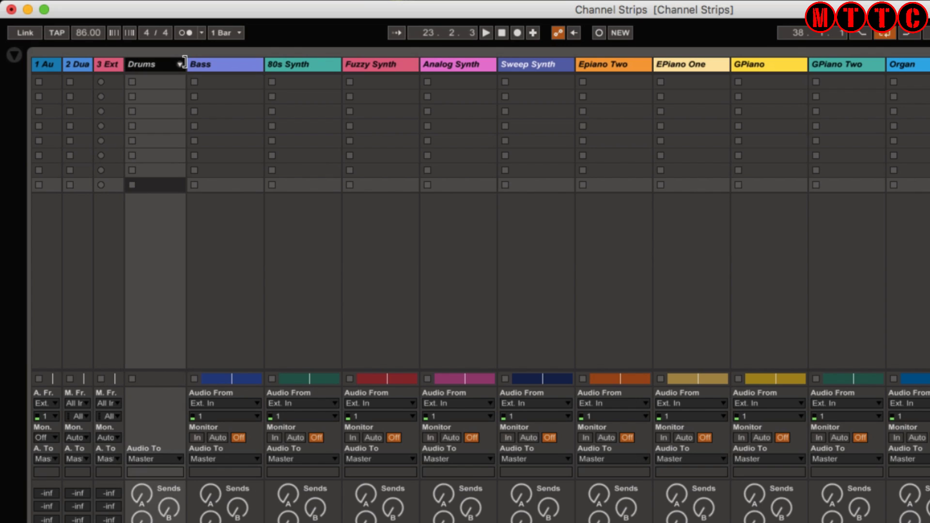
pyautogui.moveTo(184, 63); pyautogui.dragTo(158, 64)
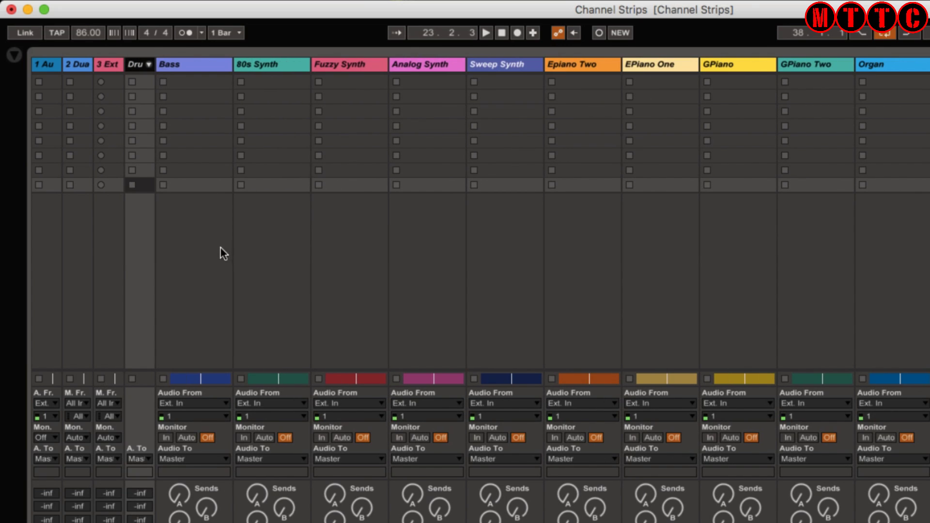